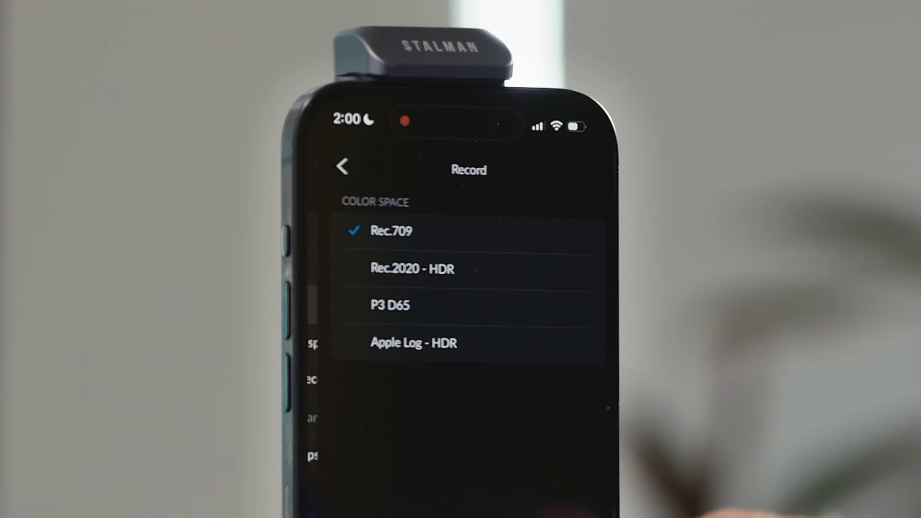
Switch the camera's recording colour space from Rec.709 to Apple Log - HDR
{"action": "left_click", "coordinate": [413, 342]}
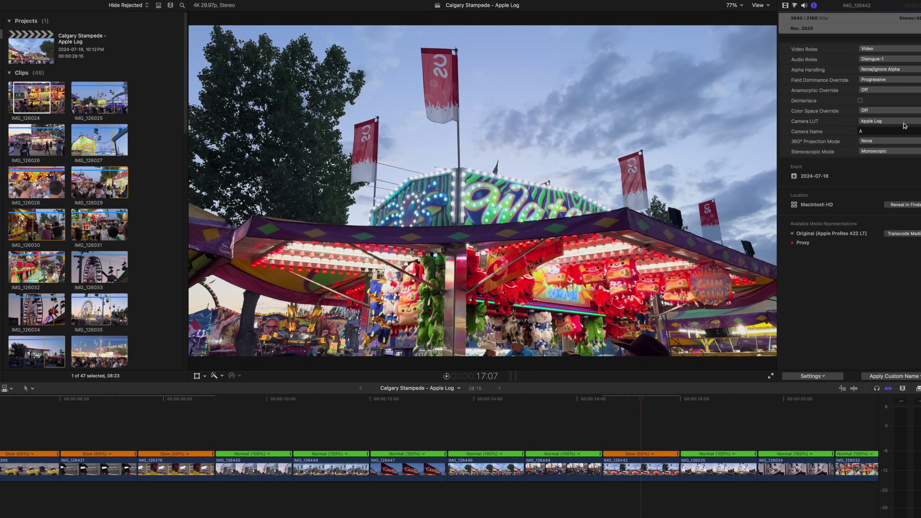
Set the Water Gun booth clip's Camera LUT to None to show its flat log footage
{"action": "left_click", "coordinate": [885, 121]}
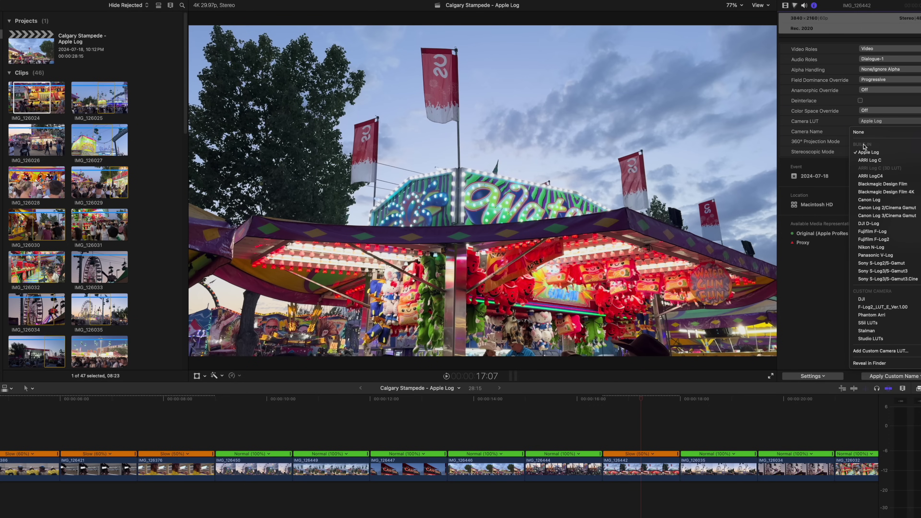
{"action": "left_click", "coordinate": [868, 132]}
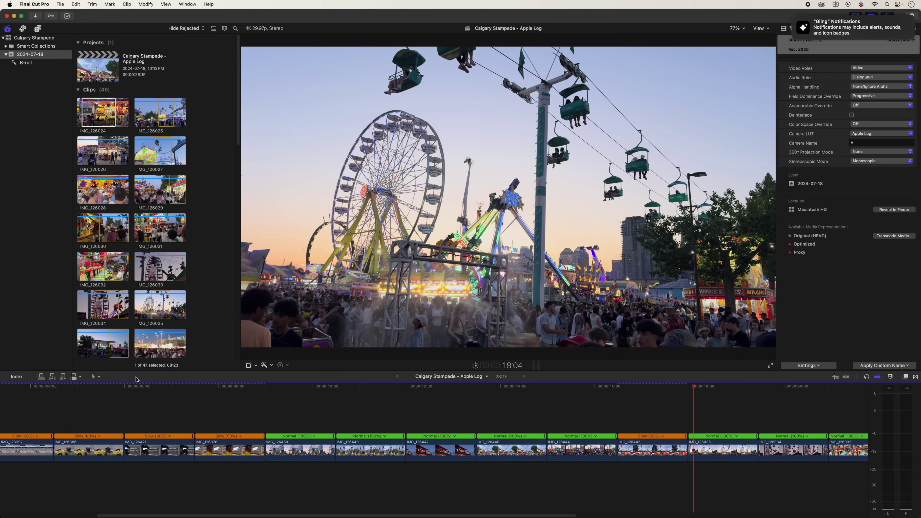
Reveal clip IMG_126442 in the browser and Finder, then Quick Look IMG_126442.MOV
{"action": "left_click", "coordinate": [579, 393]}
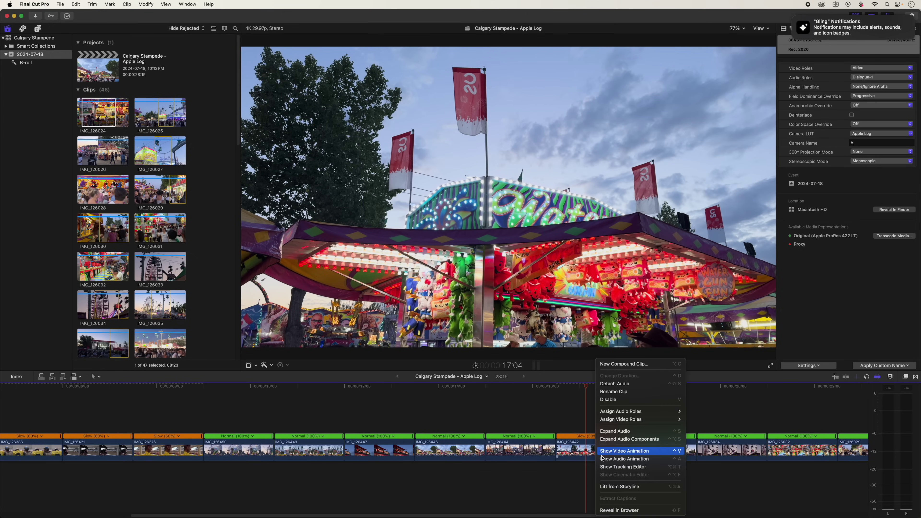
{"action": "left_click", "coordinate": [620, 511]}
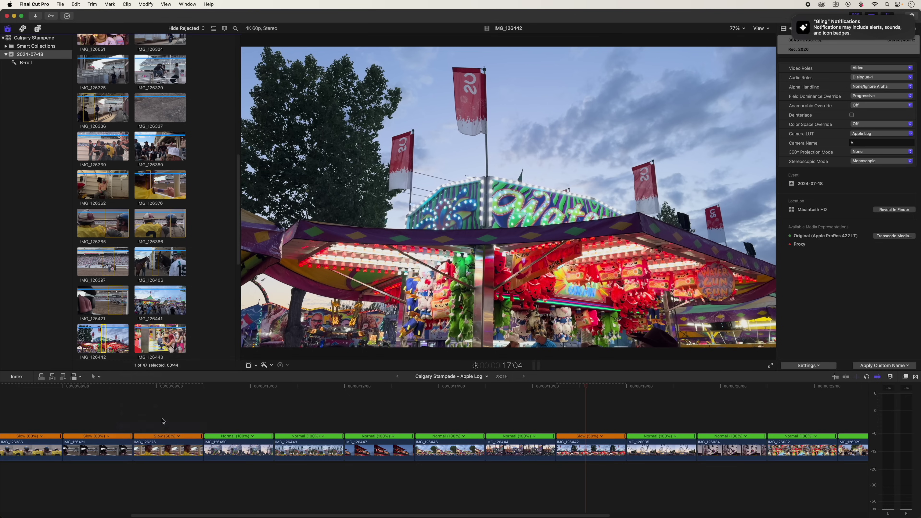
{"action": "key", "text": "shift+super+r"}
{"action": "key", "text": "space"}
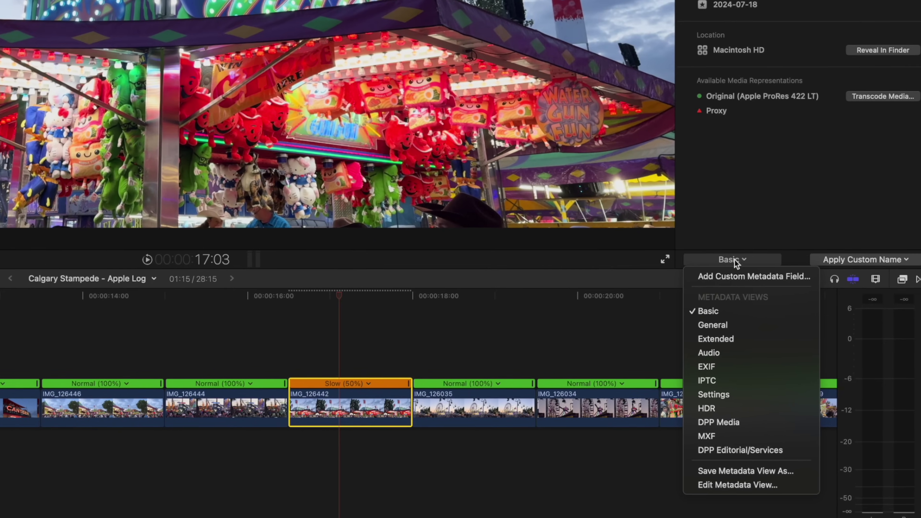
Set IMG_126442's Camera LUT to None, scrub the flat footage, then select all browser clips
{"action": "left_click", "coordinate": [760, 393]}
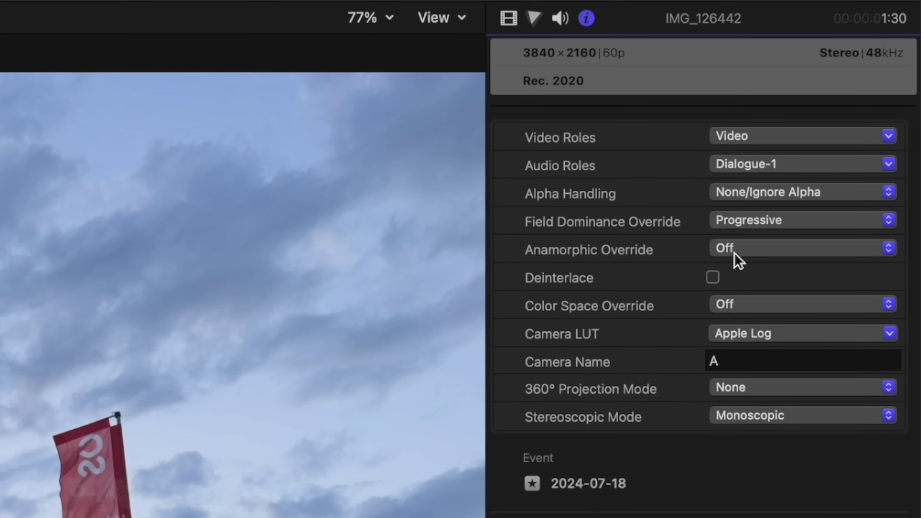
{"action": "left_click", "coordinate": [747, 339]}
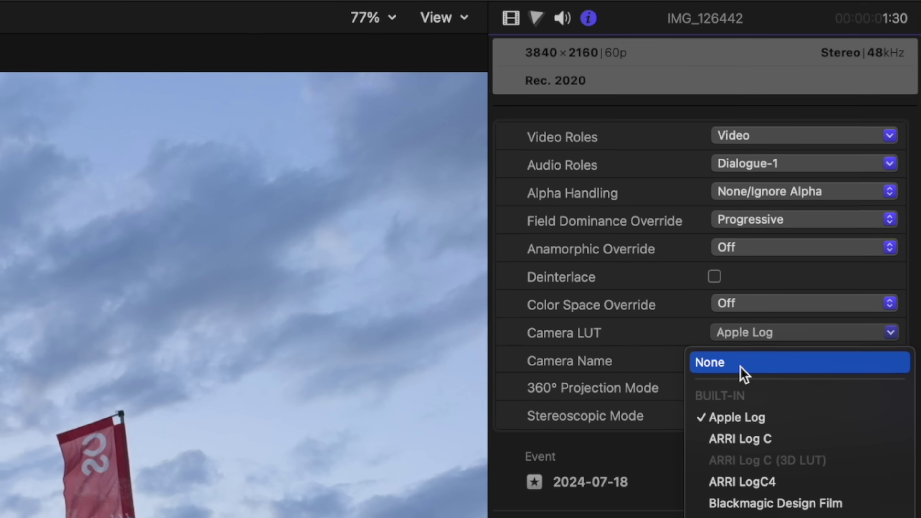
{"action": "left_click", "coordinate": [744, 373]}
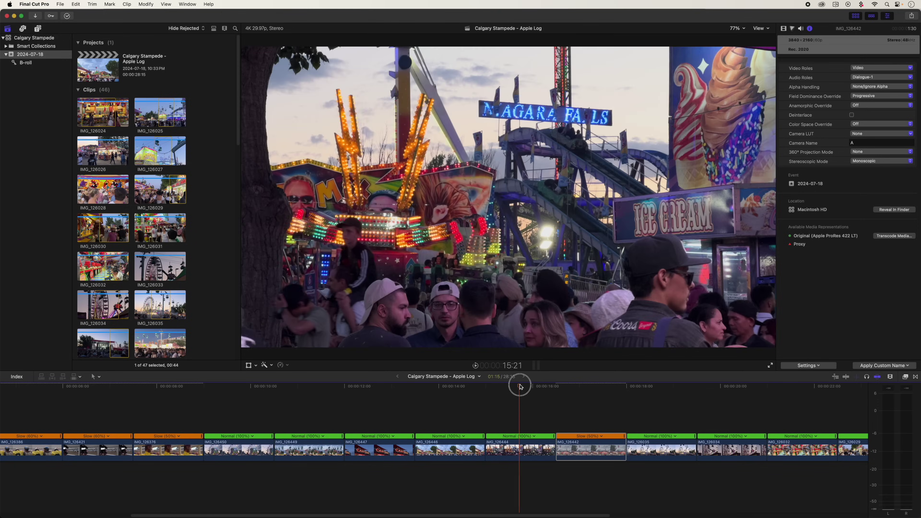
{"action": "left_click_drag", "start_coordinate": [518, 385], "coordinate": [590, 385]}
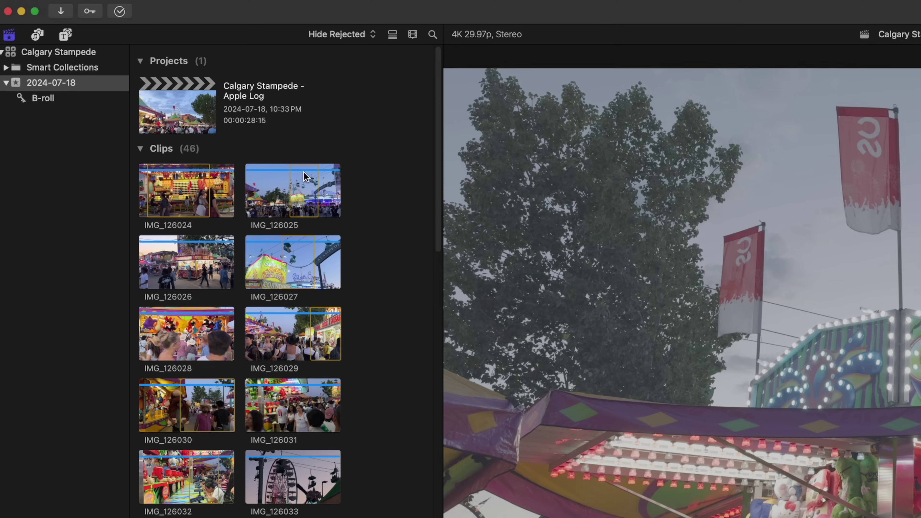
{"action": "key", "text": "super+a"}
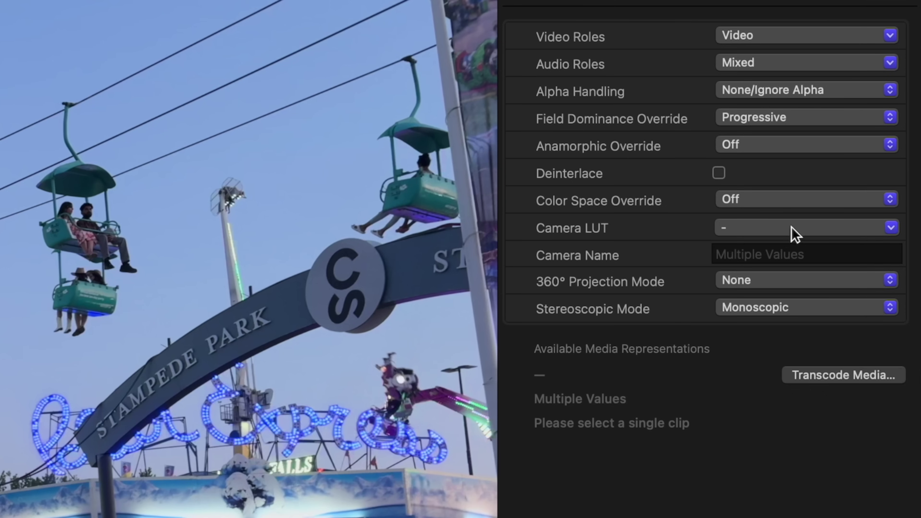
Apply Camera LUT None to all the selected browser clips
{"action": "left_click", "coordinate": [791, 231]}
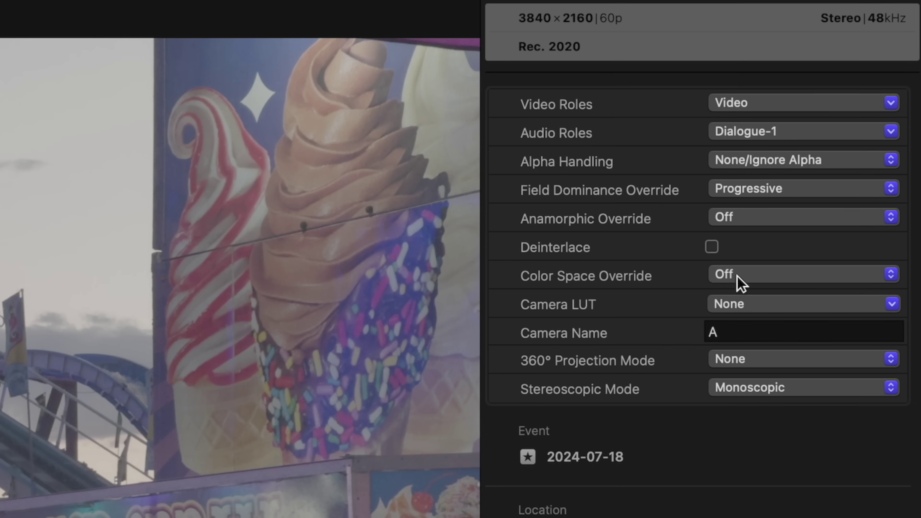
Set the selected clips' Color Space Override to Rec. 709
{"action": "left_click", "coordinate": [744, 283]}
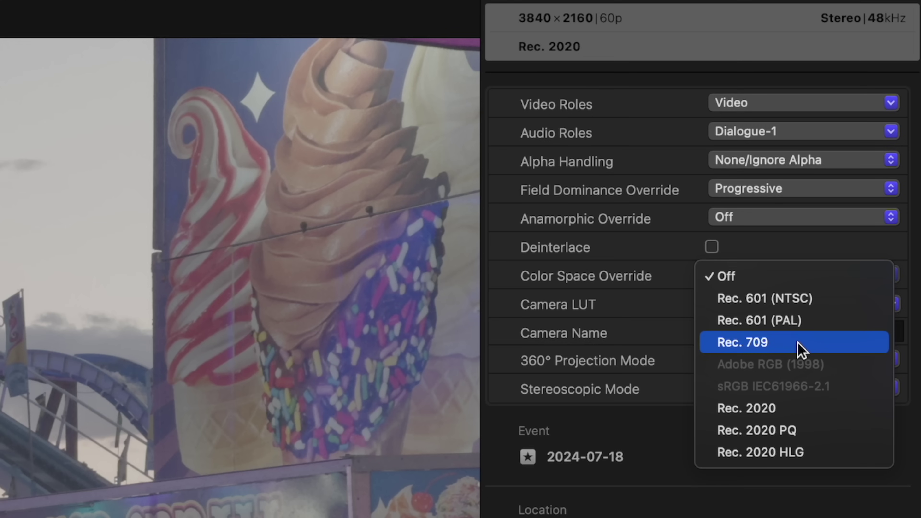
{"action": "left_click", "coordinate": [801, 348]}
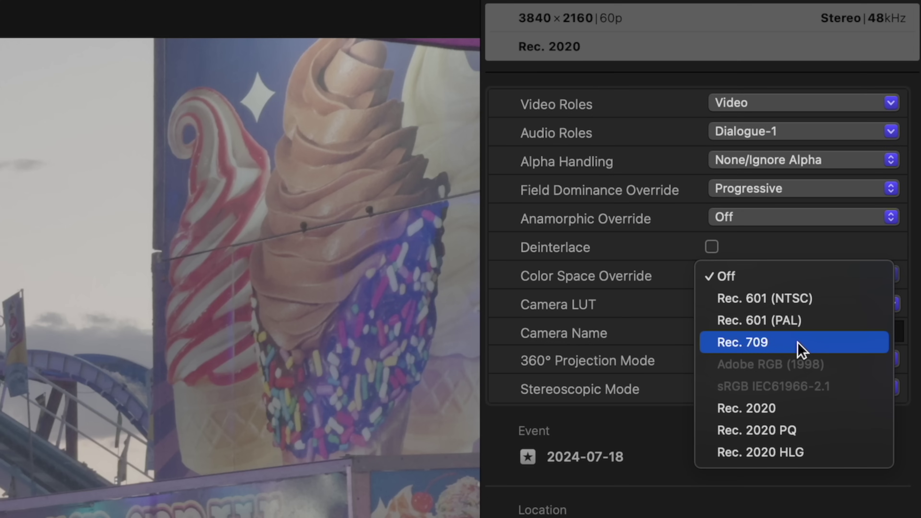
{"action": "left_click", "coordinate": [801, 349]}
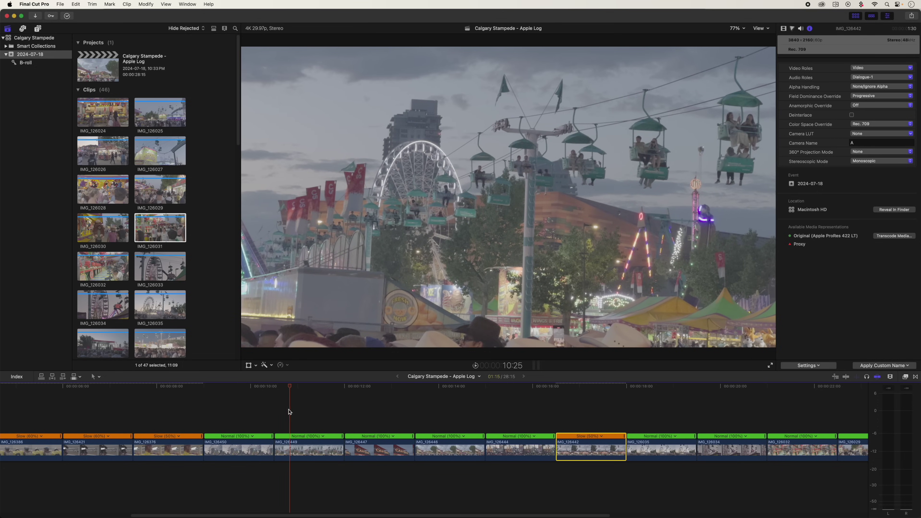
Grade IMG_126449 with more Global saturation, lower Shadows, higher Highlights, then show vectorscope and RGB scopes
{"action": "left_click", "coordinate": [301, 450]}
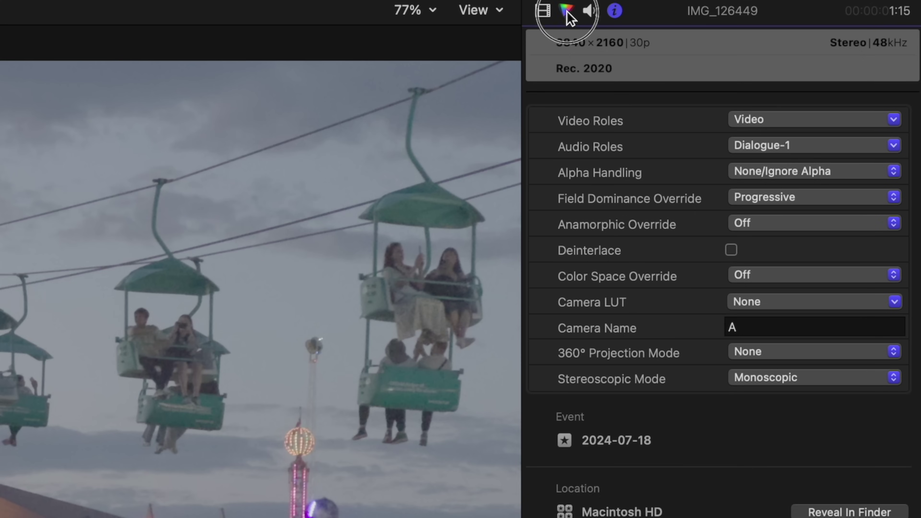
{"action": "left_click", "coordinate": [792, 28]}
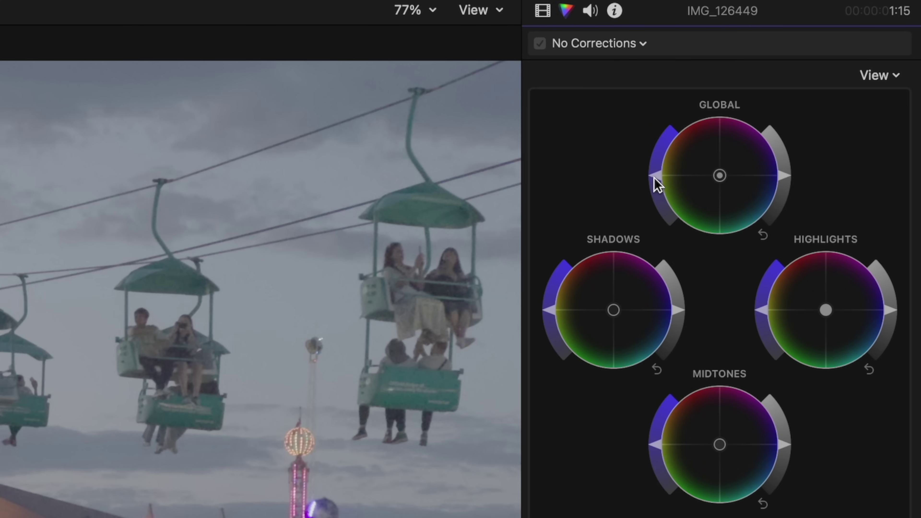
{"action": "left_click_drag", "start_coordinate": [655, 181], "coordinate": [699, 86]}
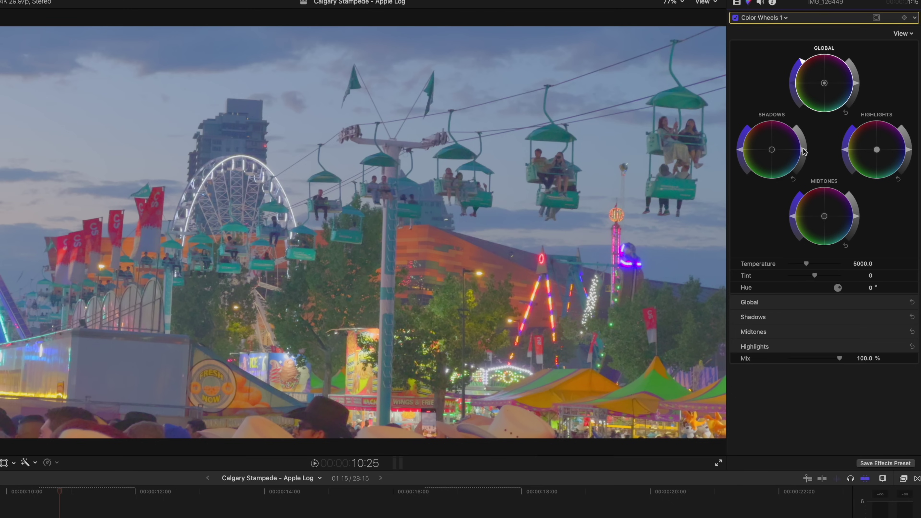
{"action": "left_click_drag", "start_coordinate": [803, 151], "coordinate": [806, 165]}
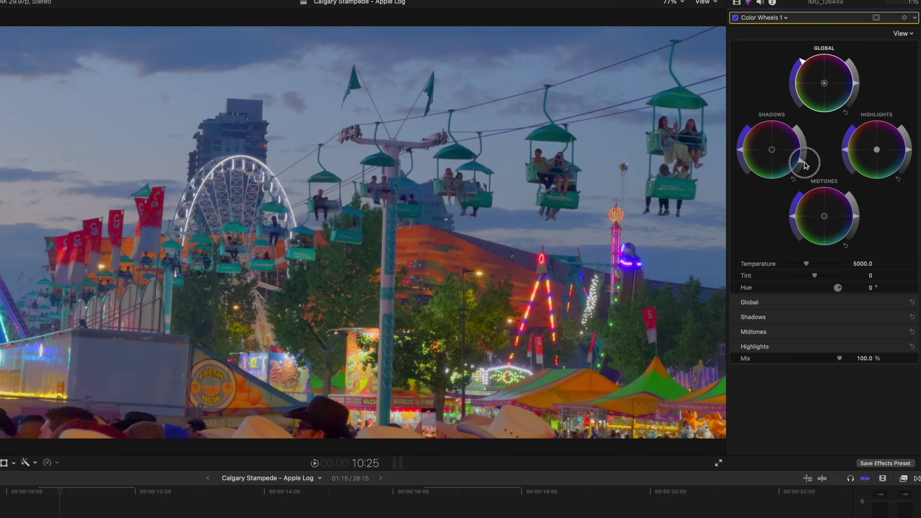
{"action": "left_click_drag", "start_coordinate": [904, 150], "coordinate": [903, 135]}
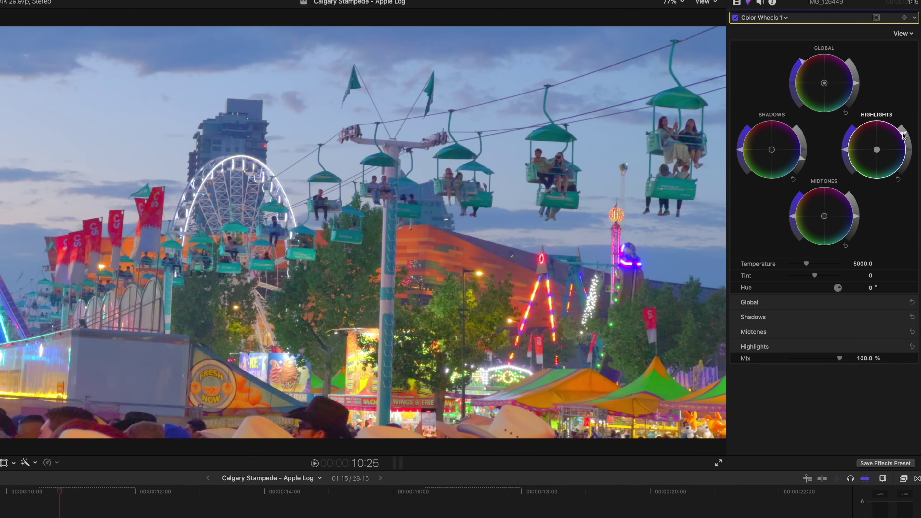
{"action": "key", "text": "super+7"}
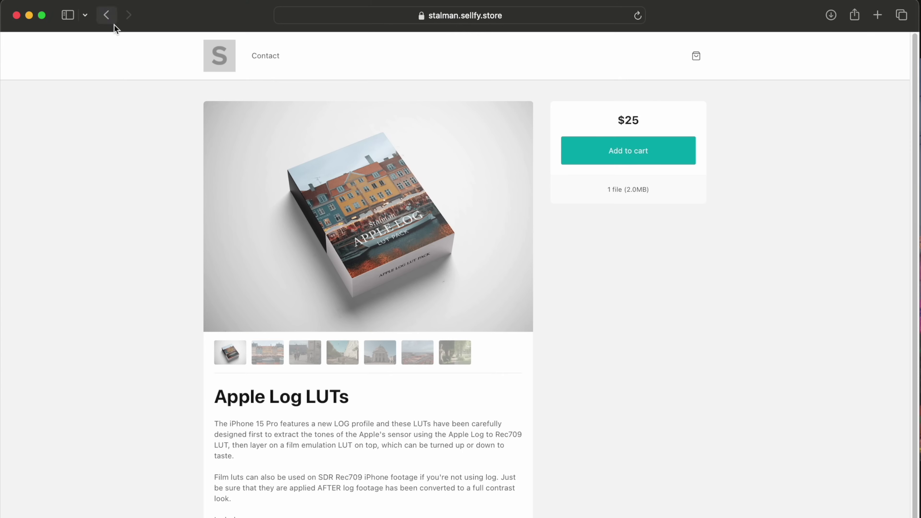
Go back from the Apple Log LUTs product page to the Stalman store home page
{"action": "left_click", "coordinate": [107, 16]}
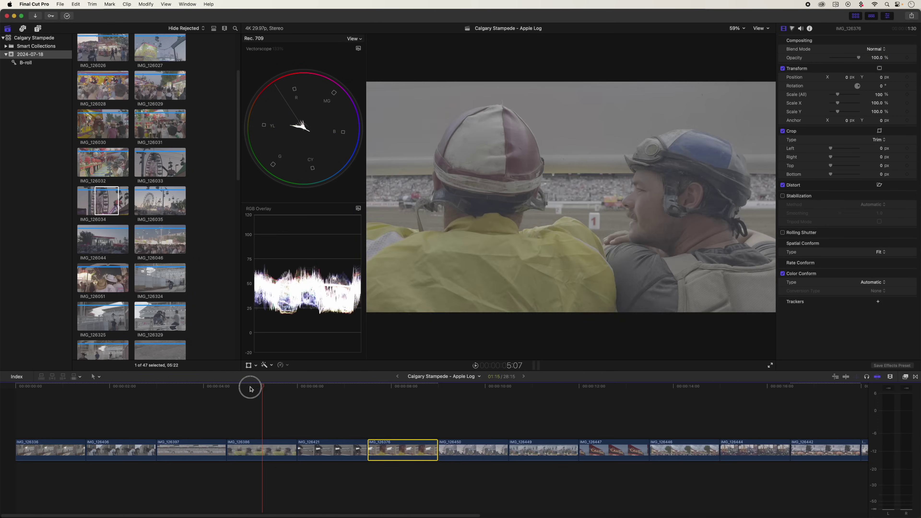
Scrub through the timeline and open the Effects browser on its Color category
{"action": "left_click_drag", "start_coordinate": [246, 386], "coordinate": [396, 413]}
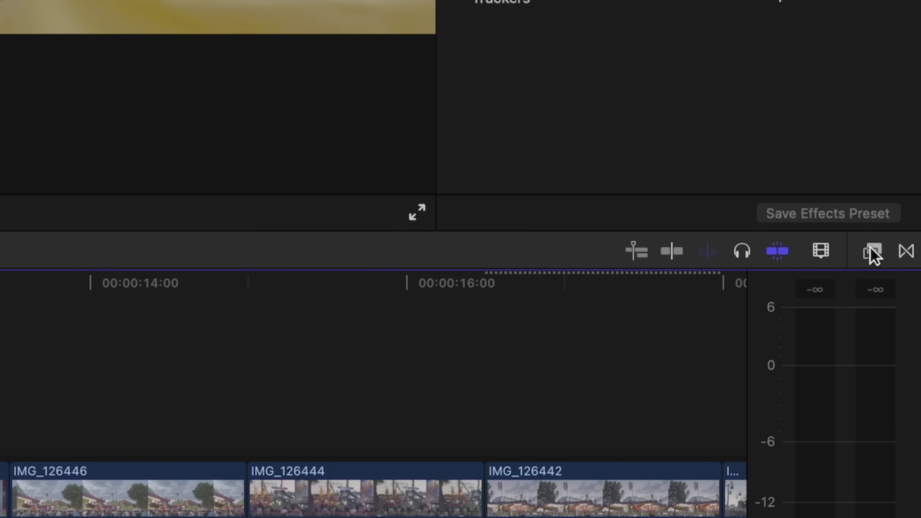
{"action": "left_click", "coordinate": [872, 251]}
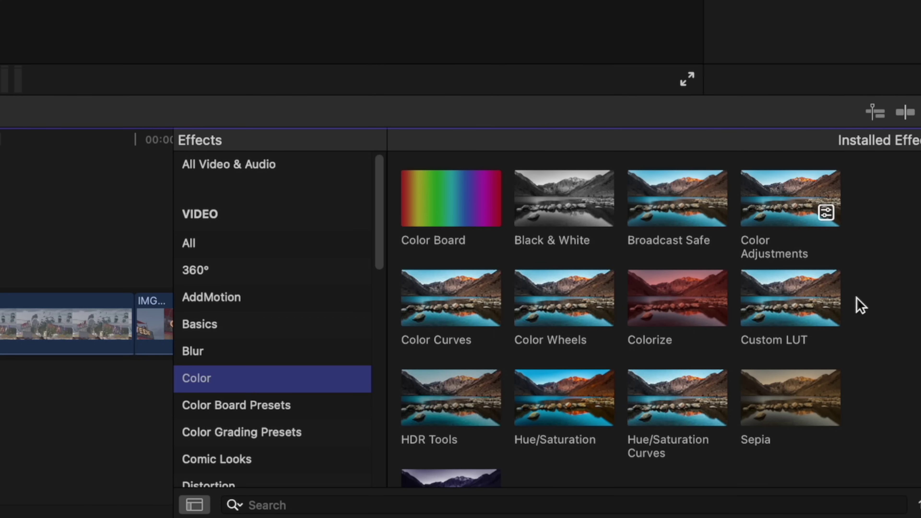
Apply Custom LUT to clip IMG_126376 and rename the effect Apple Log Transform
{"action": "left_click_drag", "start_coordinate": [786, 295], "coordinate": [107, 391]}
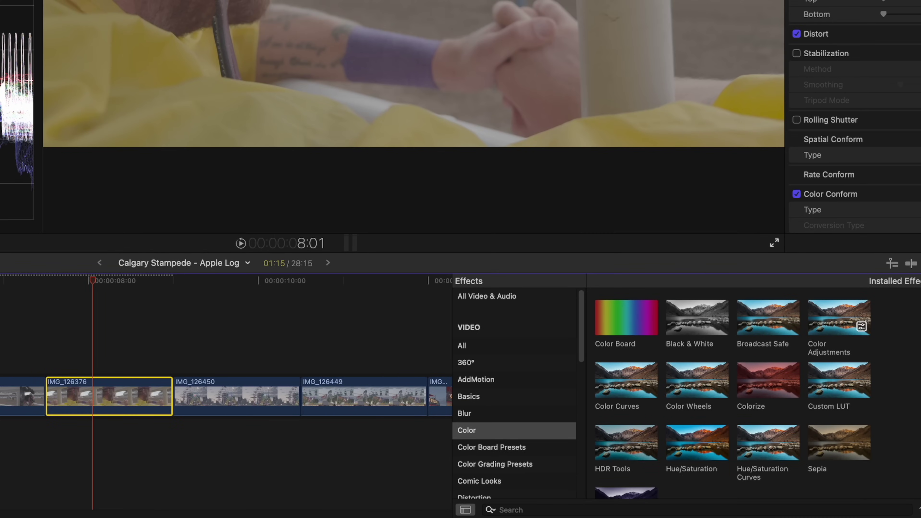
{"action": "scroll", "coordinate": [810, 72], "scroll_direction": "up", "scroll_amount": 5}
{"action": "double_click", "coordinate": [581, 111]}
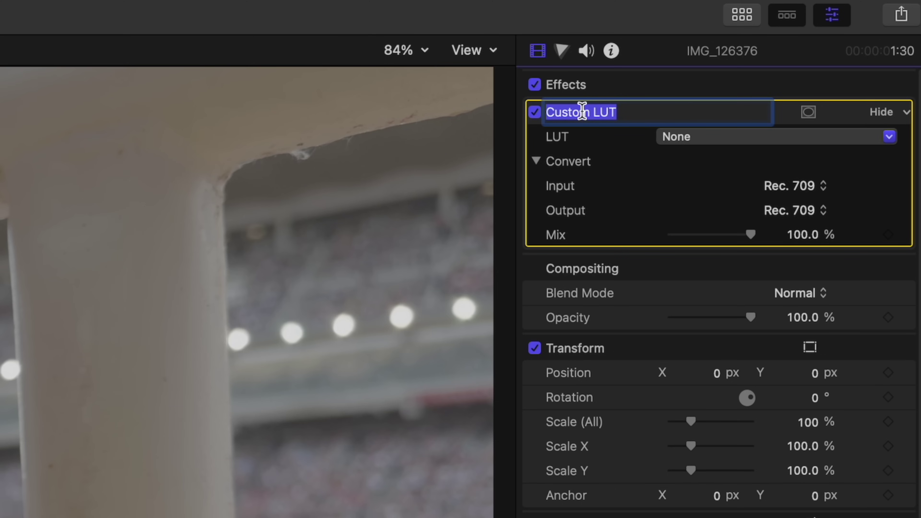
{"action": "type", "text": "Apple Log Transform"}
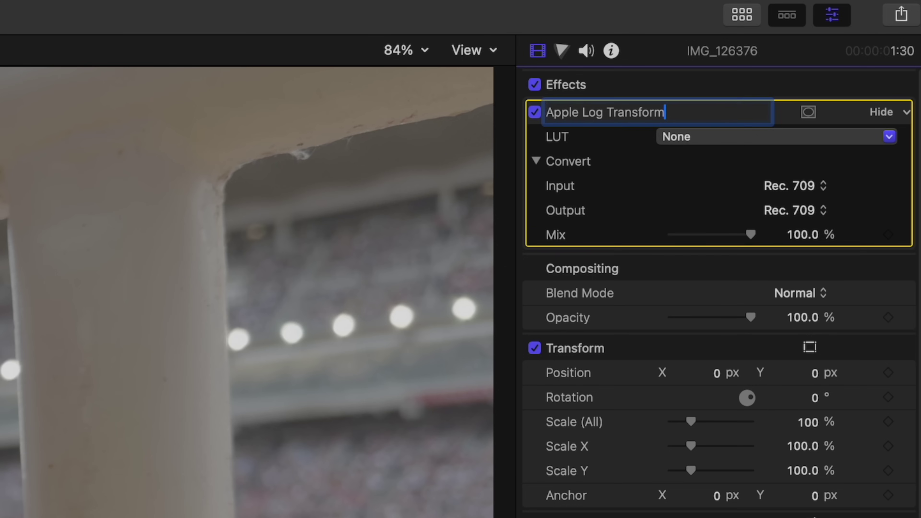
{"action": "key", "text": "Return"}
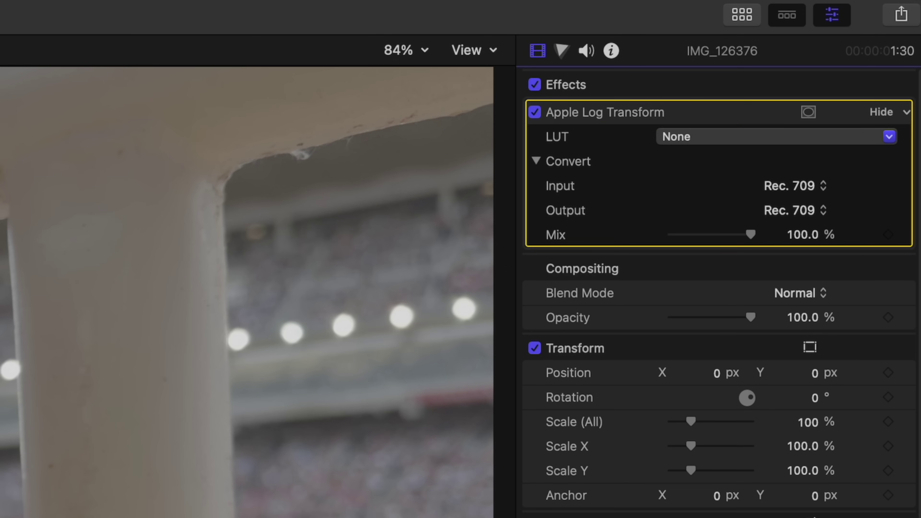
Import the Stalman Film Pack and Apple Log Transform LUT folders and choose Stalman - Apple Log to Rec709
{"action": "left_click", "coordinate": [729, 140]}
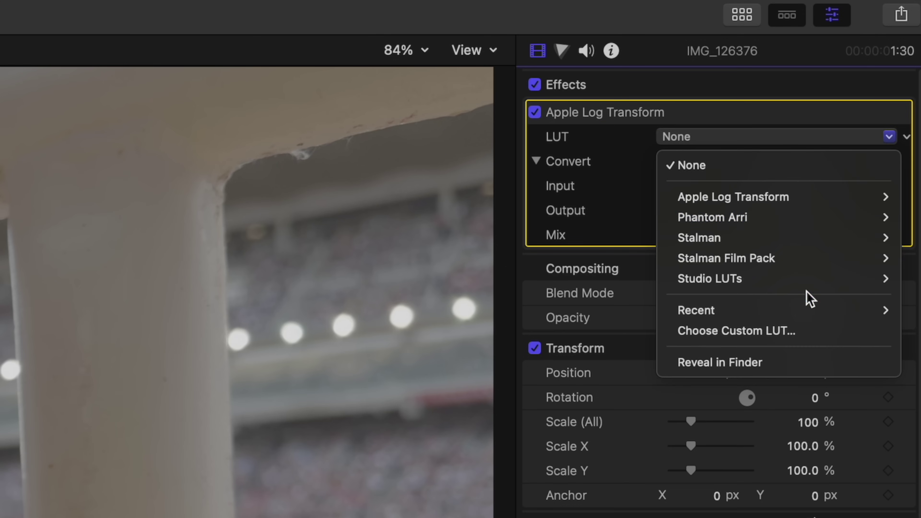
{"action": "left_click", "coordinate": [766, 331]}
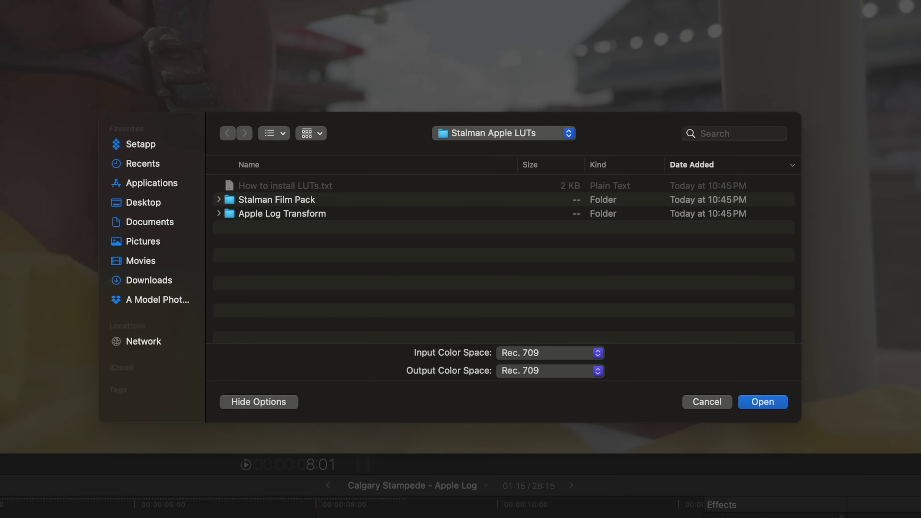
{"action": "left_click", "coordinate": [301, 201]}
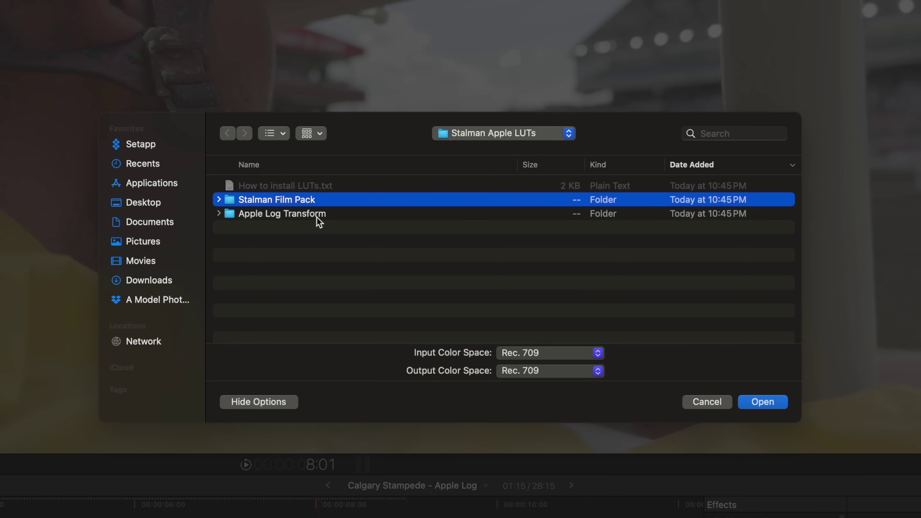
{"action": "left_click", "coordinate": [314, 215], "text": "shift"}
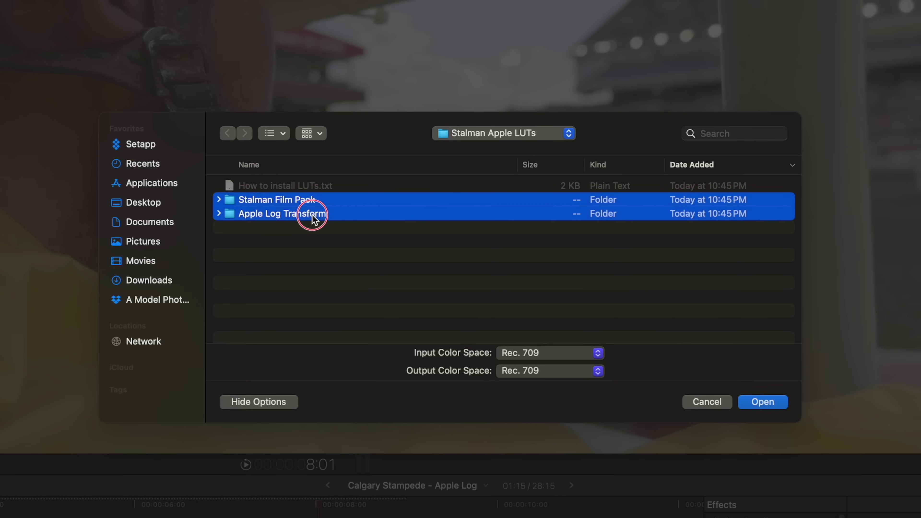
{"action": "left_click", "coordinate": [771, 402]}
{"action": "left_click", "coordinate": [555, 123]}
{"action": "mouse_move", "coordinate": [611, 212]}
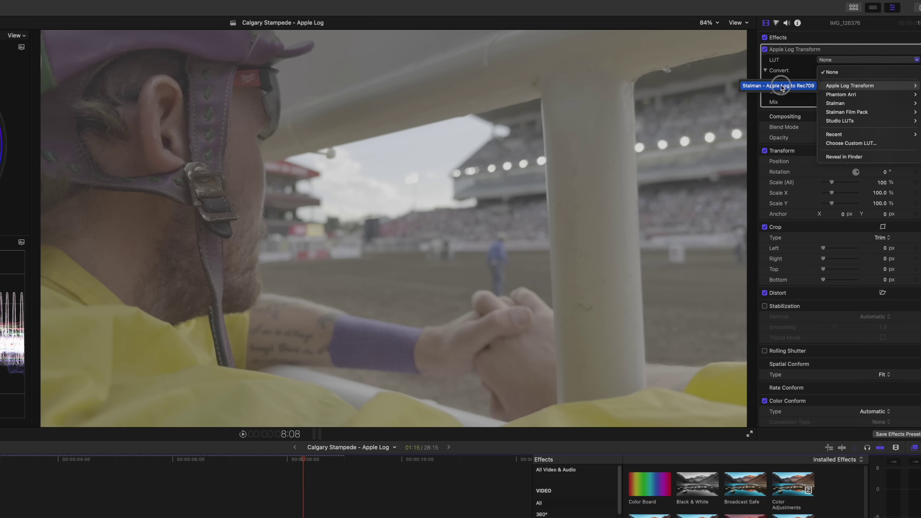
{"action": "left_click", "coordinate": [320, 201]}
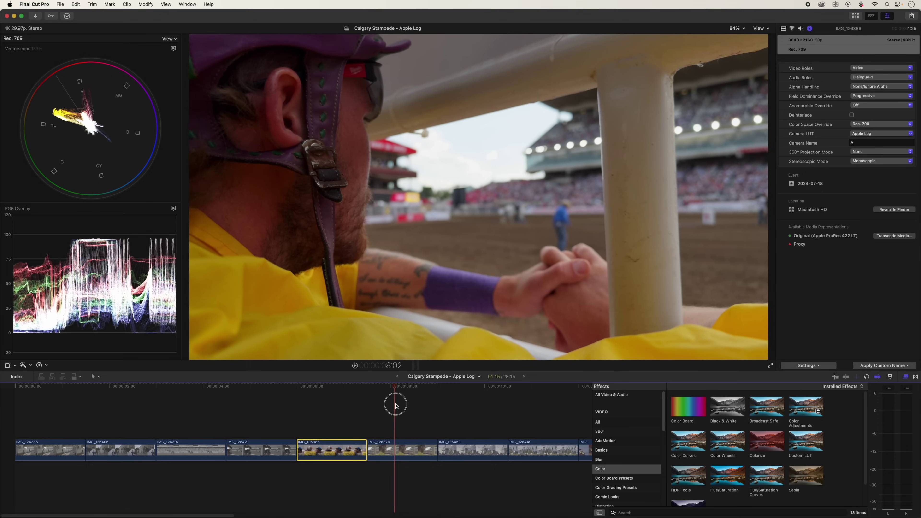
Add Color Wheels to IMG_126376 and move Color Wheels 1 above Apple Log Transform
{"action": "left_click_drag", "start_coordinate": [394, 401], "coordinate": [331, 401]}
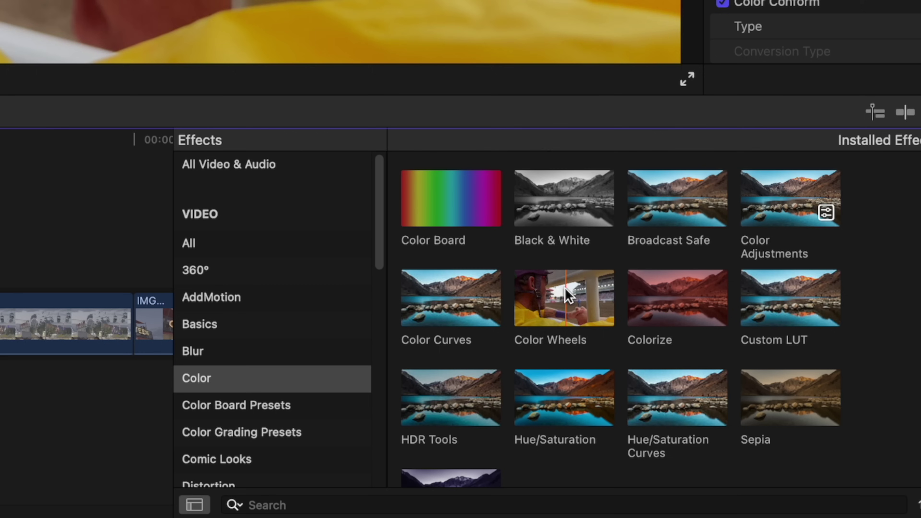
{"action": "left_click", "coordinate": [724, 439]}
{"action": "left_click_drag", "start_coordinate": [557, 295], "coordinate": [101, 399]}
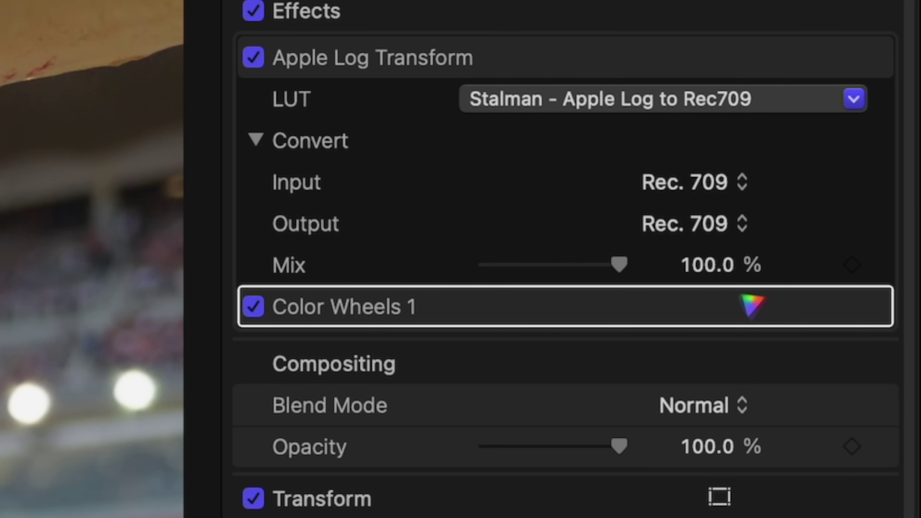
{"action": "left_click_drag", "start_coordinate": [413, 309], "coordinate": [425, 69]}
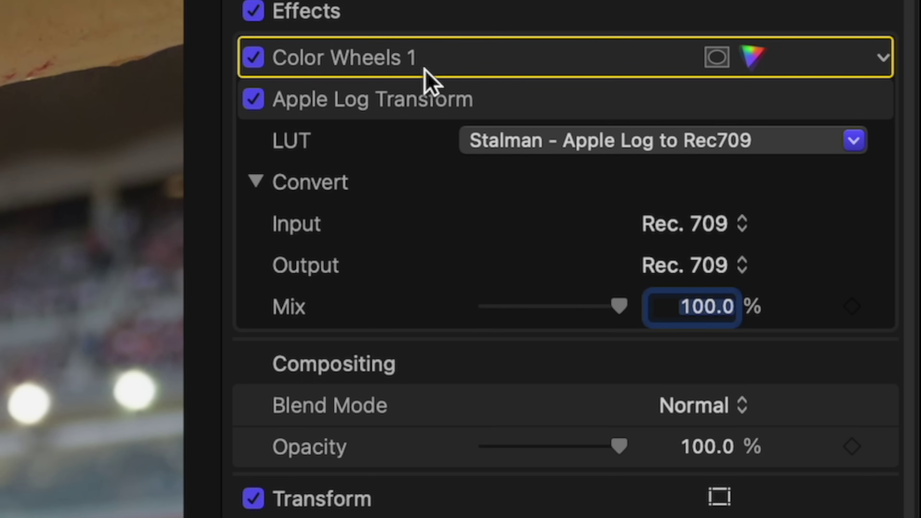
Temporarily turn off the Apple Log Transform and rename Color Wheels 1 to 'Primaries'
{"action": "left_click", "coordinate": [253, 99]}
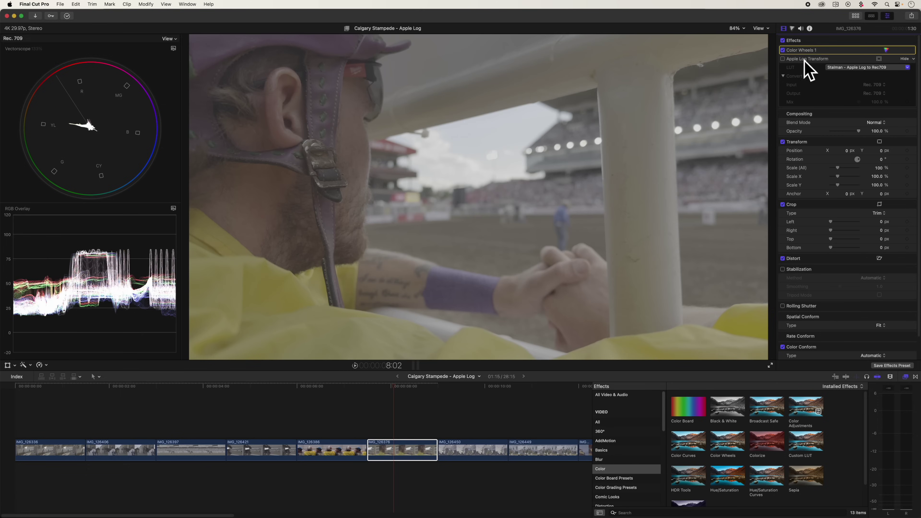
{"action": "double_click", "coordinate": [805, 51]}
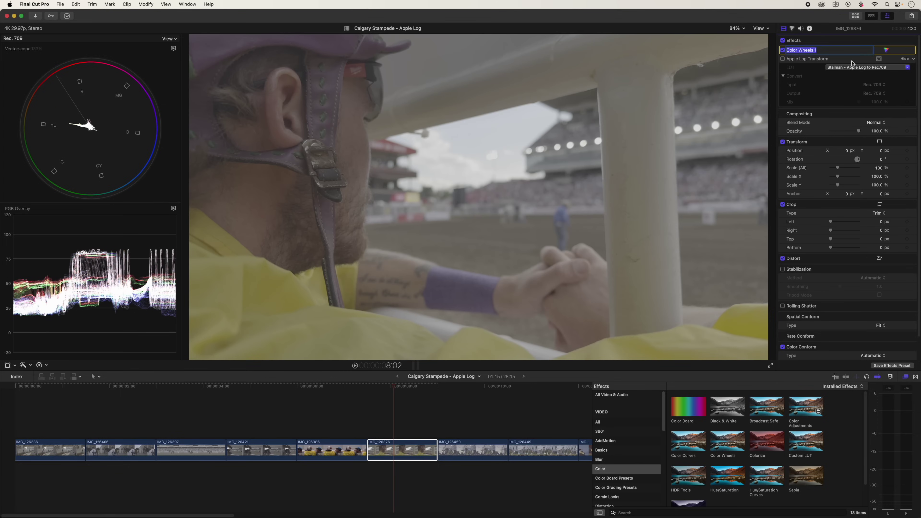
{"action": "type", "text": "Primary"}
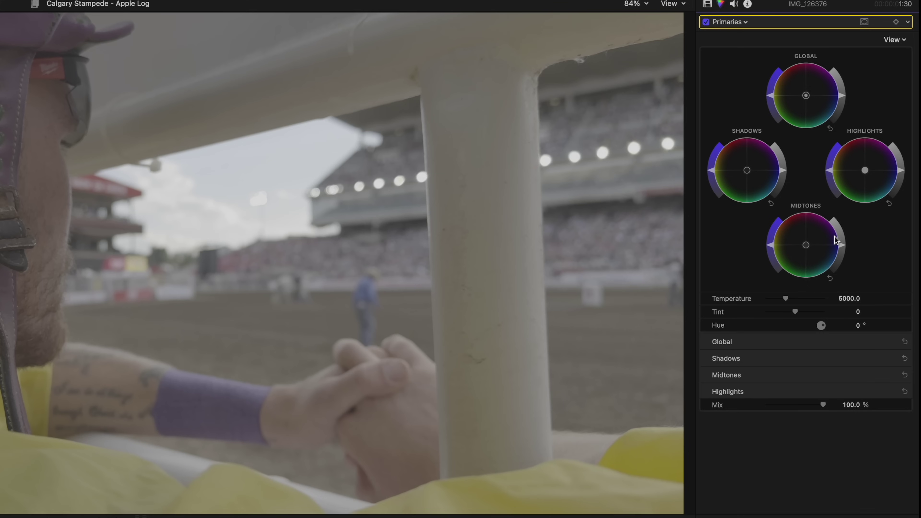
Adjust the midtones brightness, lower the highlights slightly, then paste a copy of IMG_126376
{"action": "mouse_move", "coordinate": [841, 247]}
{"action": "left_mouse_down"}
{"action": "mouse_move", "coordinate": [841, 235]}
{"action": "mouse_move", "coordinate": [843, 258]}
{"action": "left_mouse_up"}
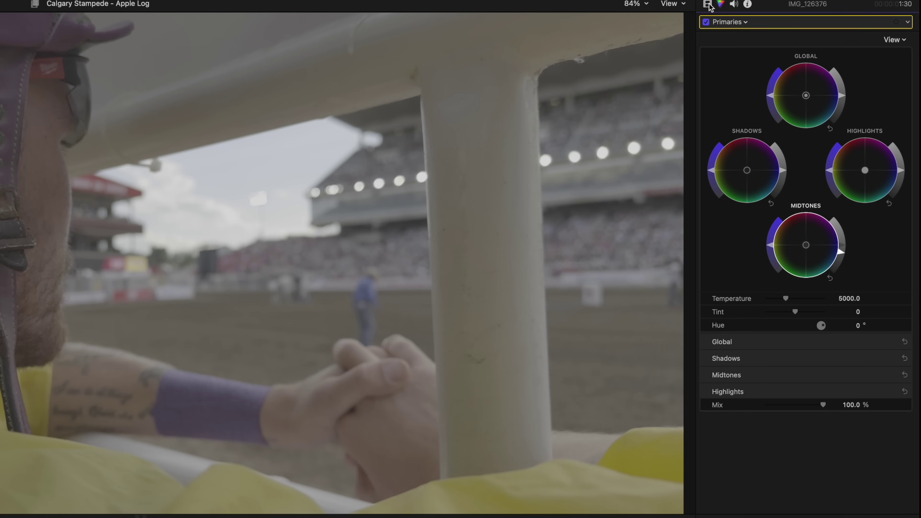
{"action": "left_click_drag", "start_coordinate": [843, 258], "coordinate": [859, 248]}
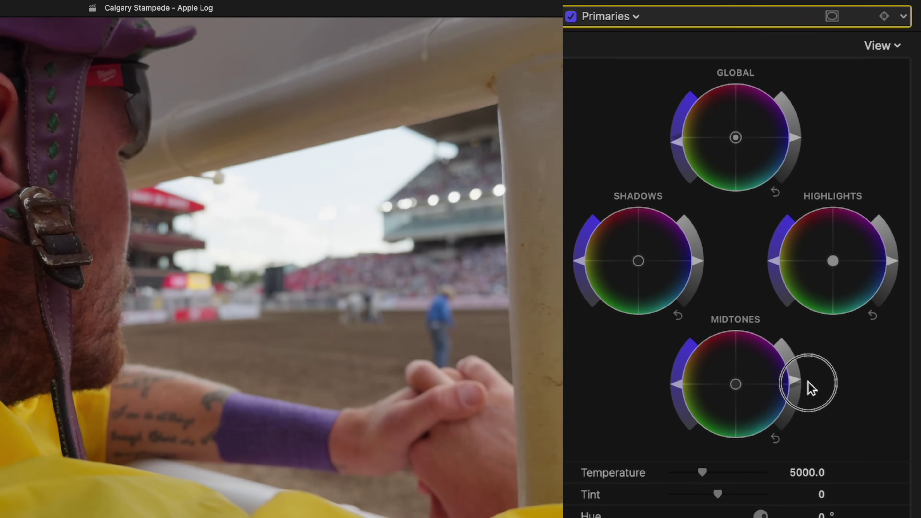
{"action": "left_click_drag", "start_coordinate": [823, 390], "coordinate": [795, 384]}
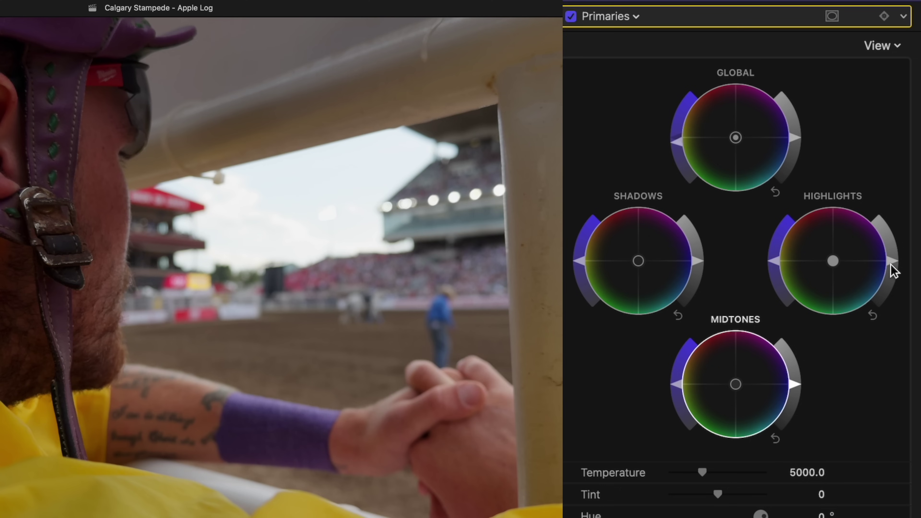
{"action": "left_click_drag", "start_coordinate": [894, 261], "coordinate": [888, 283]}
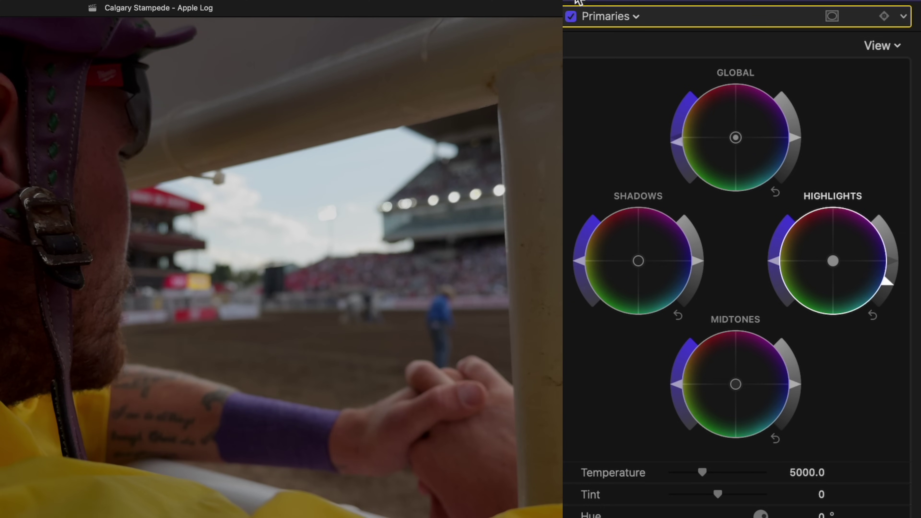
{"action": "left_click", "coordinate": [323, 22]}
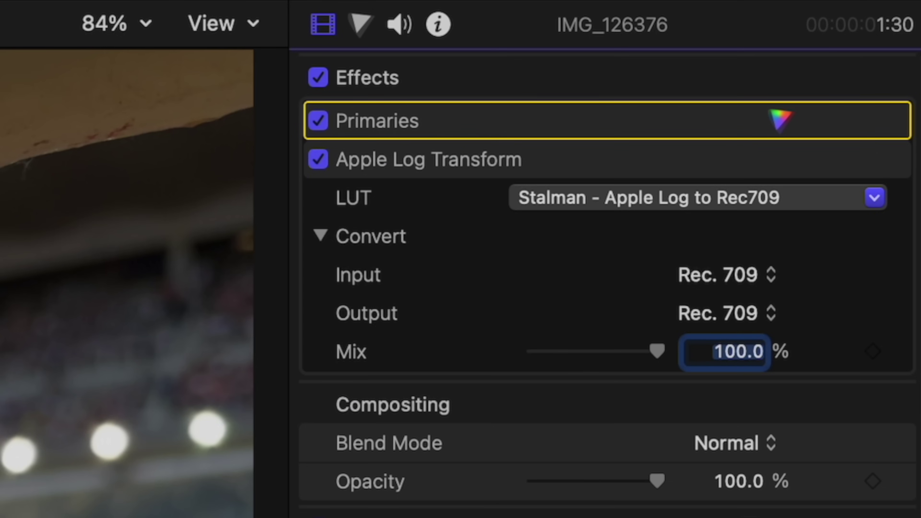
{"action": "key", "text": "super+v"}
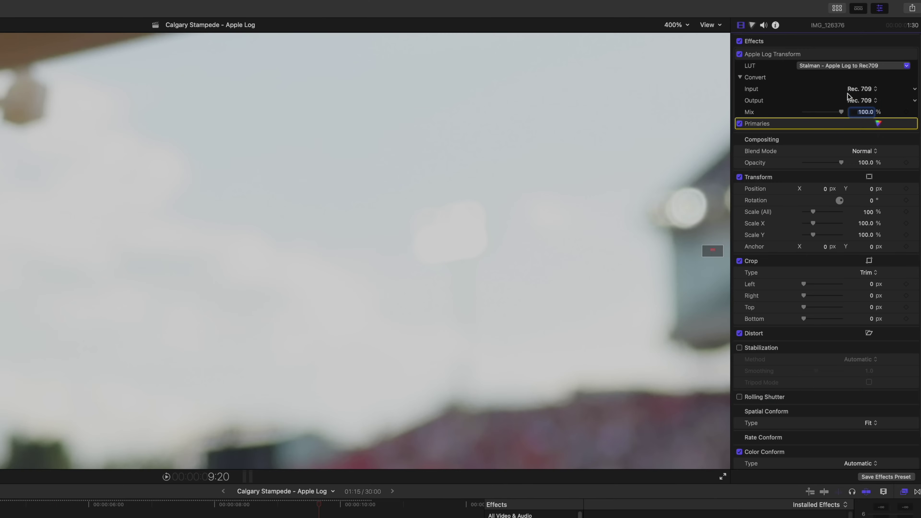
Raise the highlights saturation in the Primaries colour wheels, checking the frame at 8:13
{"action": "left_click", "coordinate": [879, 124]}
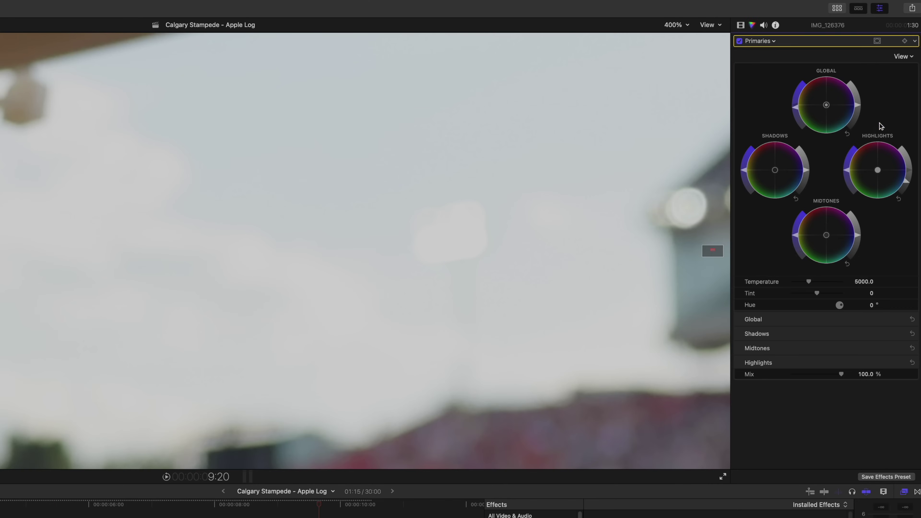
{"action": "left_click_drag", "start_coordinate": [847, 172], "coordinate": [857, 145]}
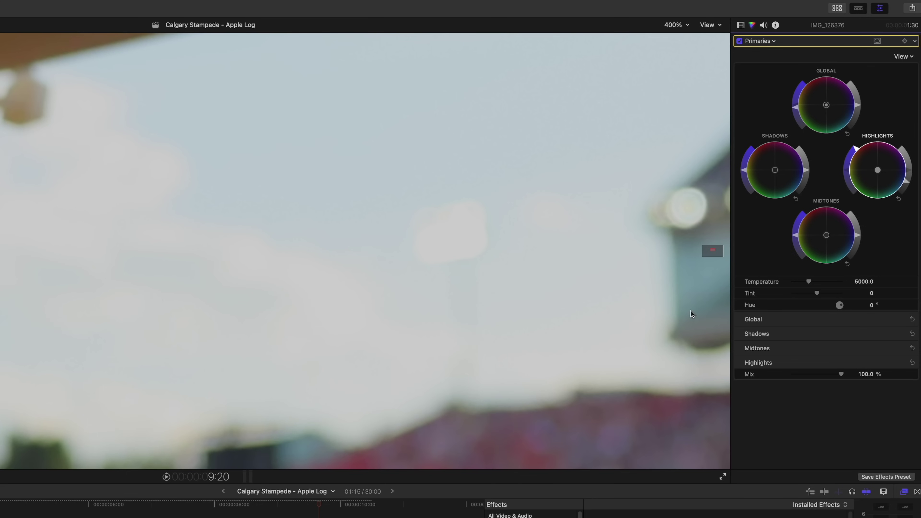
{"action": "left_click", "coordinate": [243, 507]}
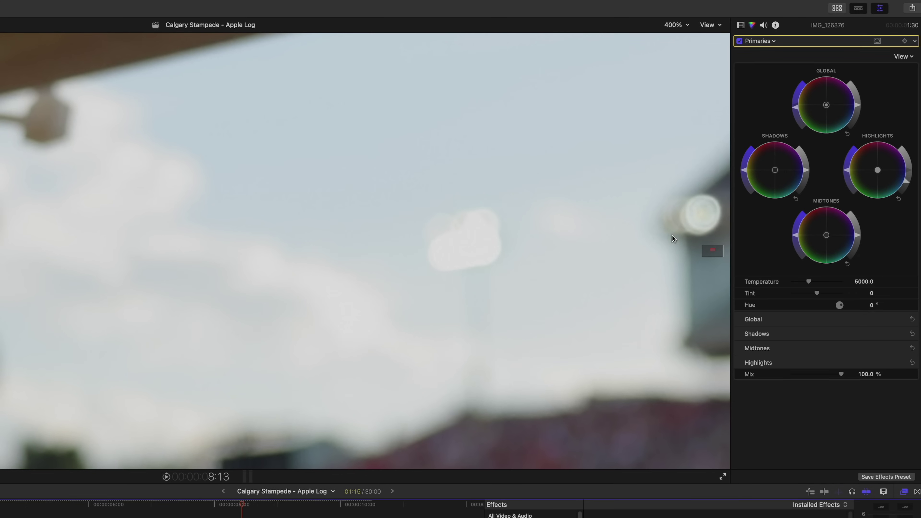
{"action": "left_click_drag", "start_coordinate": [850, 173], "coordinate": [853, 159]}
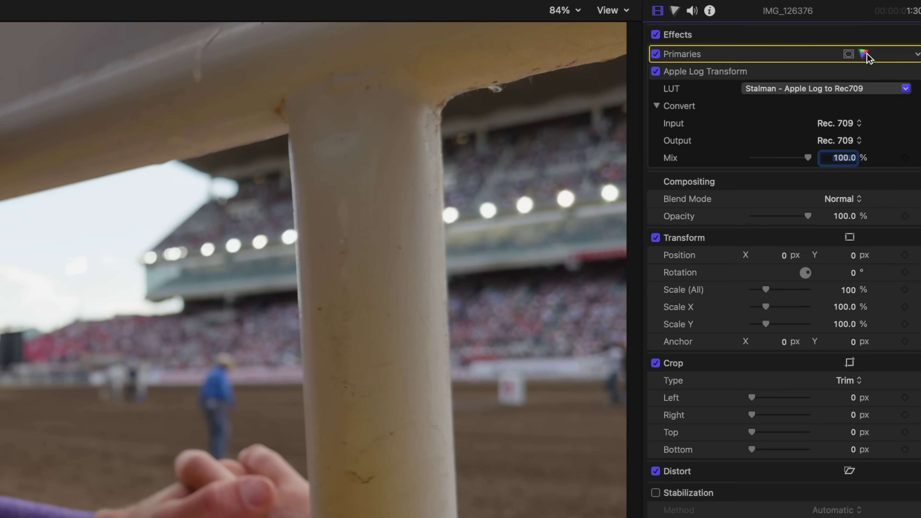
Darken the midtones, nudge their colour balance slightly, and warm the temperature to 6445
{"action": "left_click", "coordinate": [865, 54]}
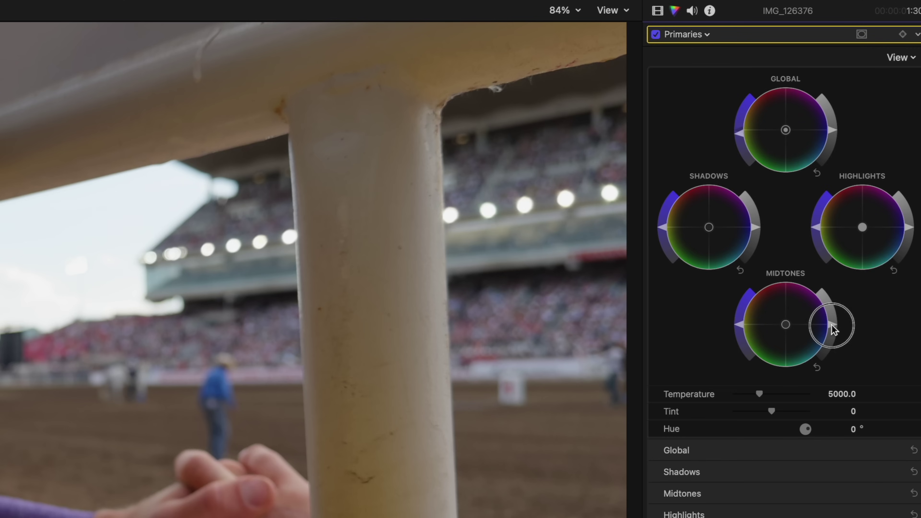
{"action": "left_click_drag", "start_coordinate": [832, 324], "coordinate": [831, 337]}
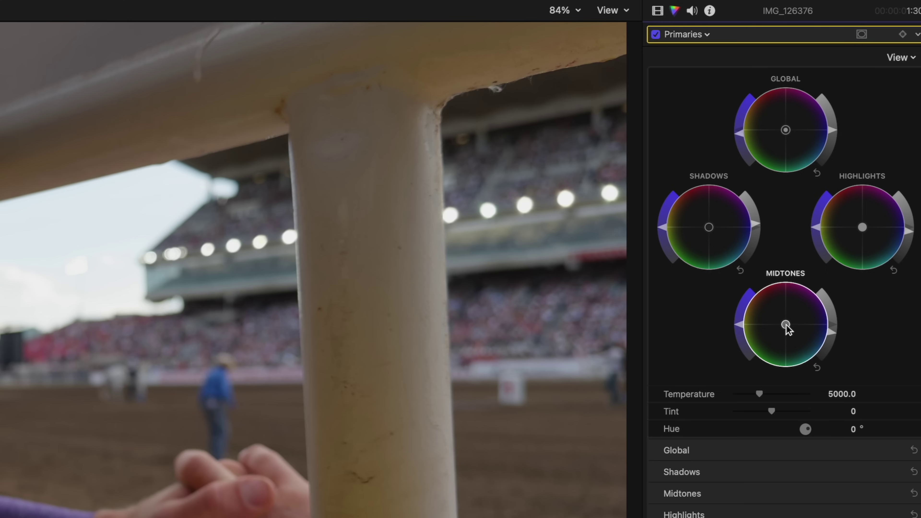
{"action": "left_click_drag", "start_coordinate": [787, 329], "coordinate": [786, 331]}
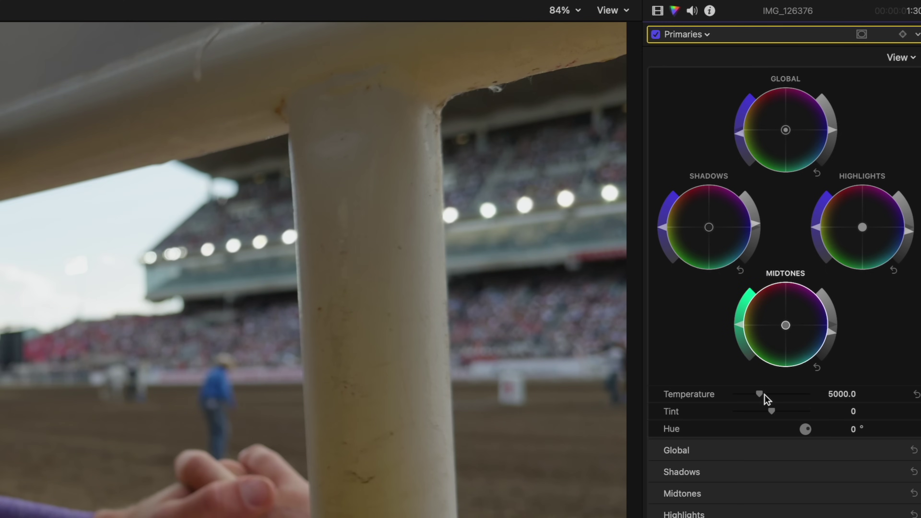
{"action": "left_click_drag", "start_coordinate": [771, 396], "coordinate": [773, 395]}
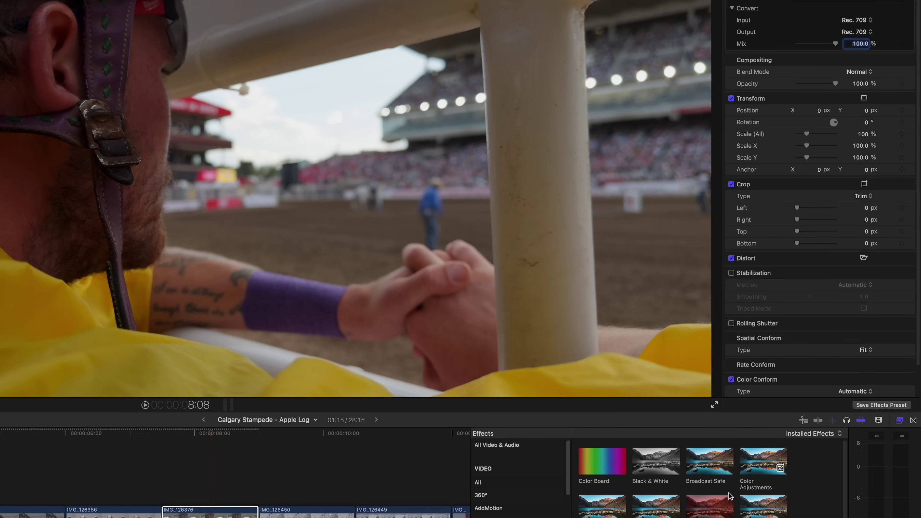
Add a Hue/Saturation Curves correction and place it between Primaries and Apple Log Transform
{"action": "scroll", "coordinate": [729, 495], "scroll_direction": "down", "scroll_amount": 2}
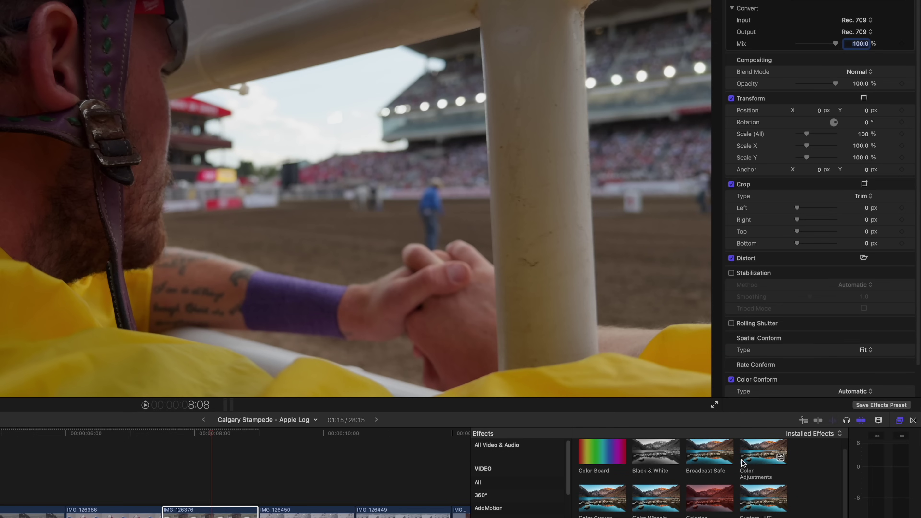
{"action": "scroll", "coordinate": [742, 463], "scroll_direction": "down", "scroll_amount": 3}
{"action": "left_click", "coordinate": [577, 389]}
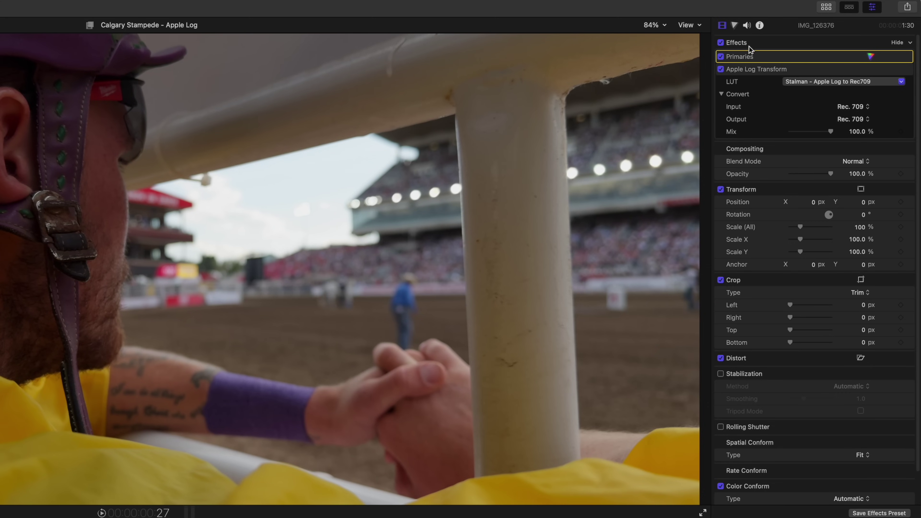
{"action": "left_click", "coordinate": [734, 25]}
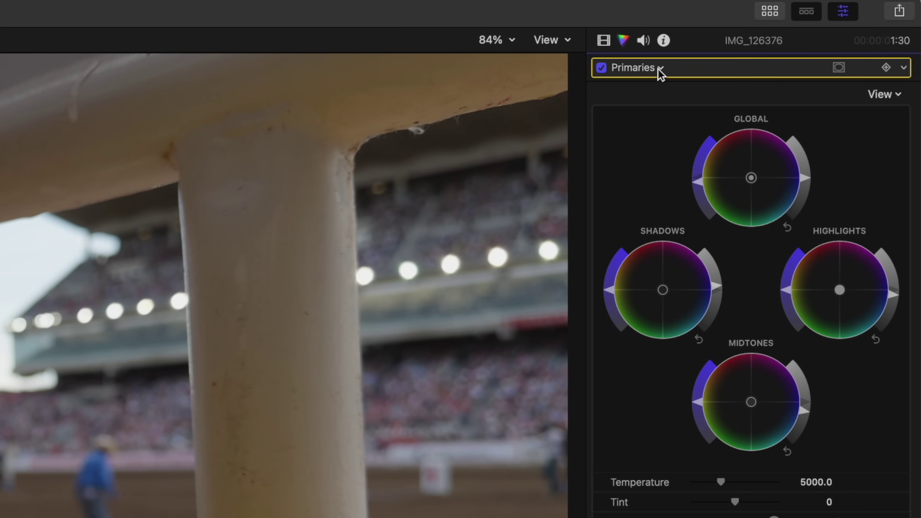
{"action": "left_click", "coordinate": [659, 69]}
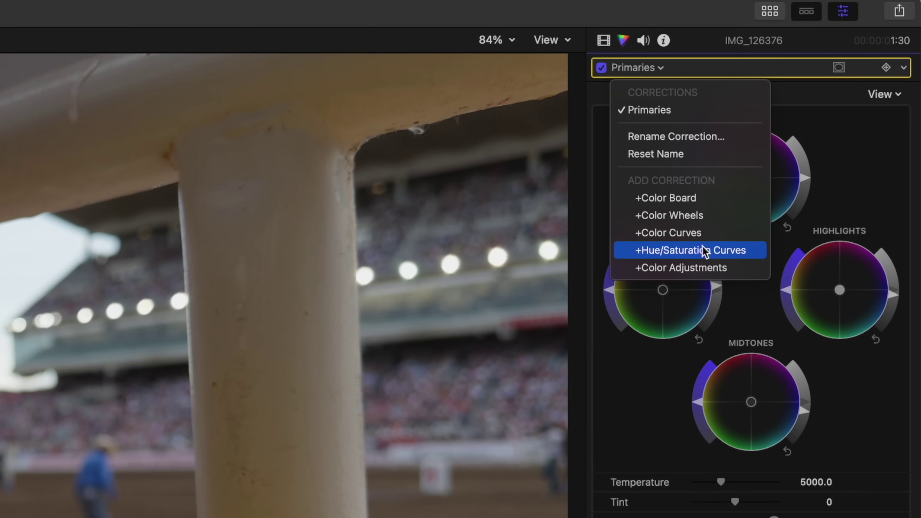
{"action": "left_click", "coordinate": [719, 252]}
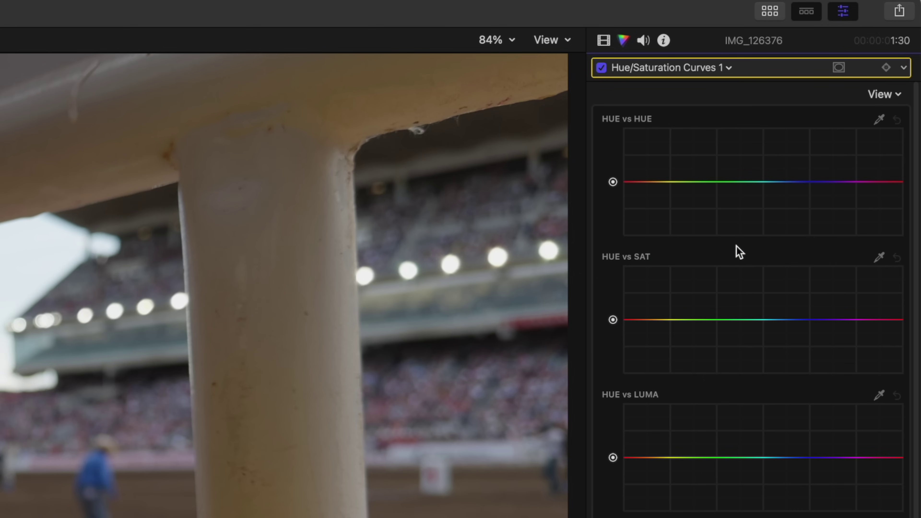
{"action": "left_click", "coordinate": [603, 41]}
{"action": "left_click_drag", "start_coordinate": [645, 230], "coordinate": [645, 111]}
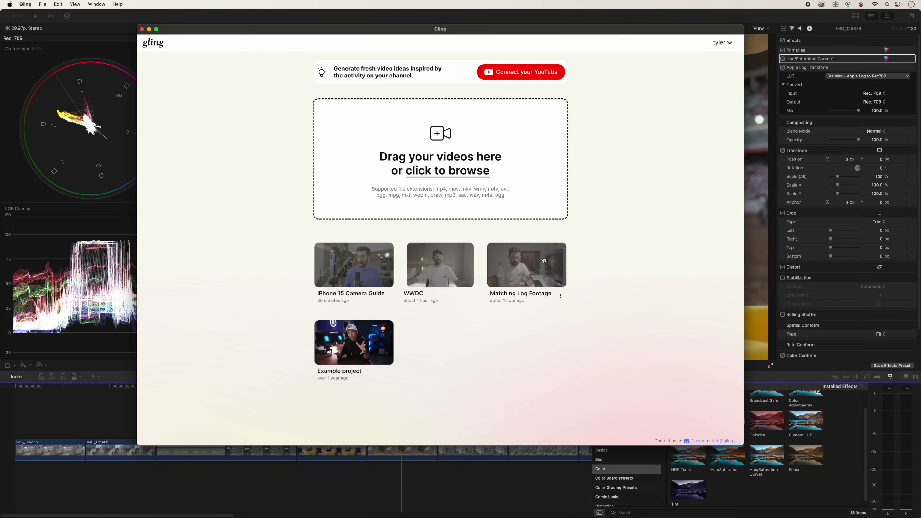
Open the Matching Log Footage project and pause its playback
{"action": "left_click", "coordinate": [530, 264]}
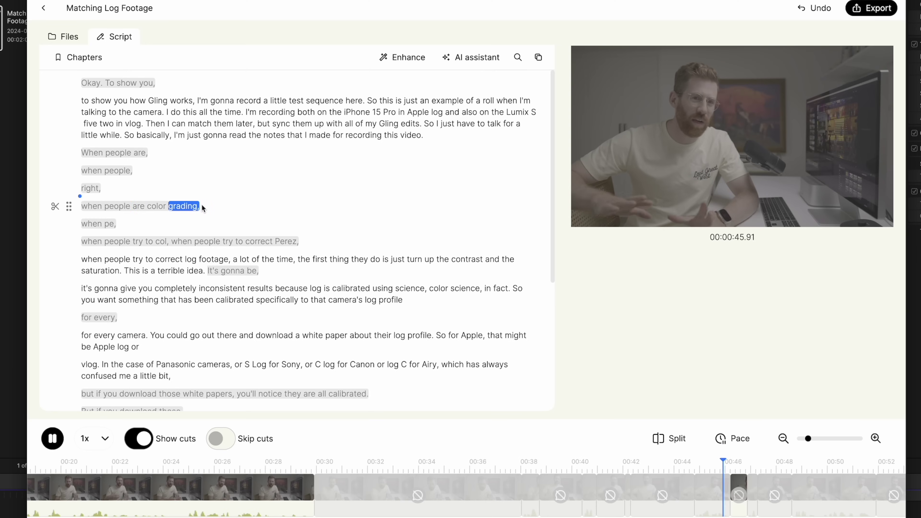
{"action": "key", "text": "space"}
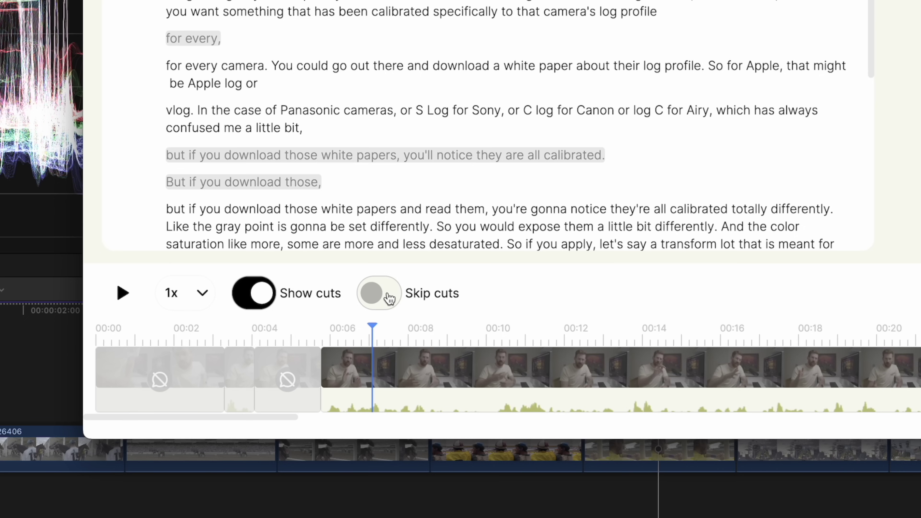
Enable Skip cuts, play the edit, and cut the line 'when people are color grading,'
{"action": "left_click", "coordinate": [387, 296]}
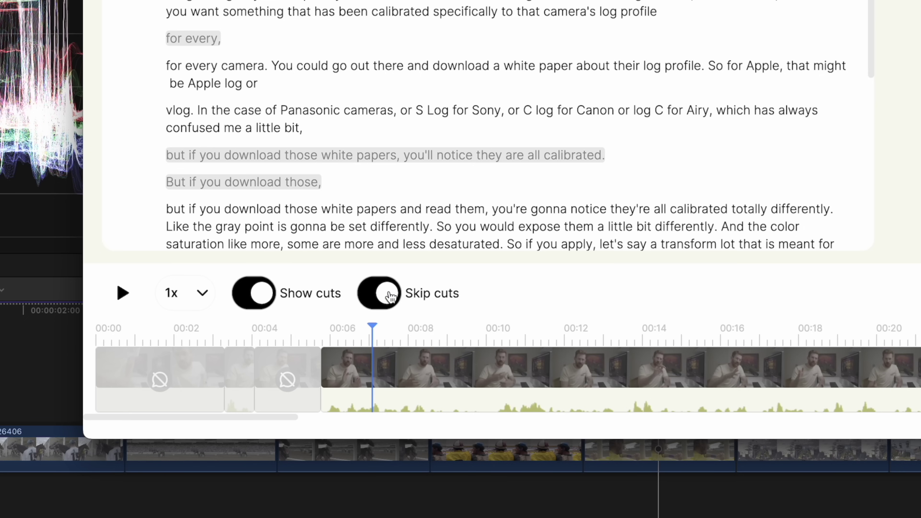
{"action": "key", "text": "space"}
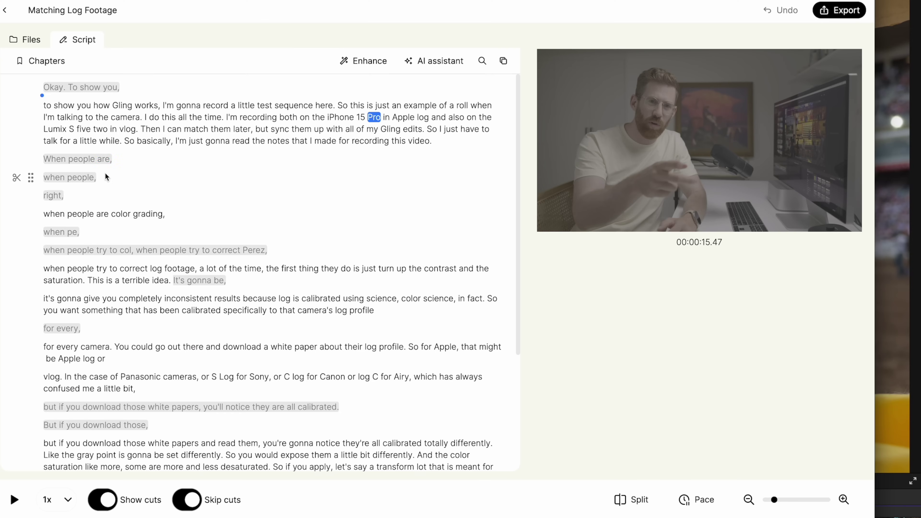
{"action": "scroll", "coordinate": [103, 176], "scroll_direction": "down", "scroll_amount": 1}
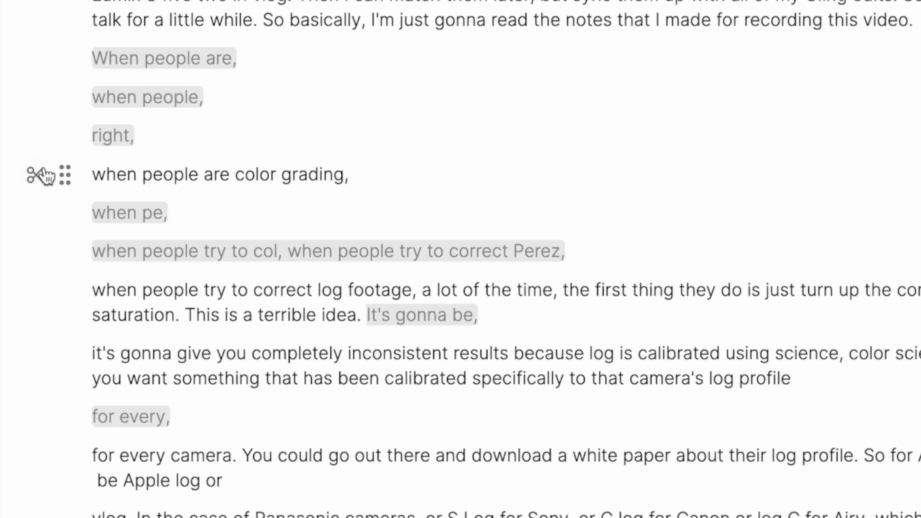
{"action": "left_click", "coordinate": [35, 178]}
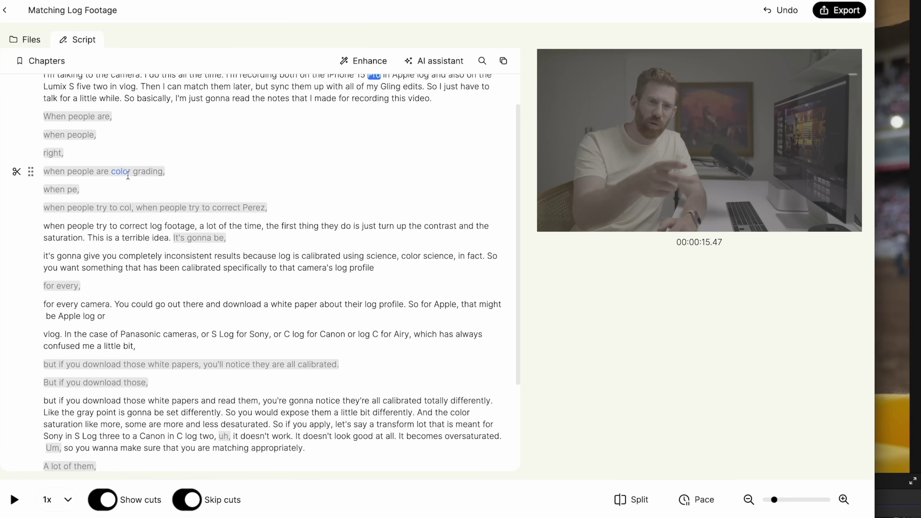
{"action": "scroll", "coordinate": [129, 199], "scroll_direction": "down", "scroll_amount": 4}
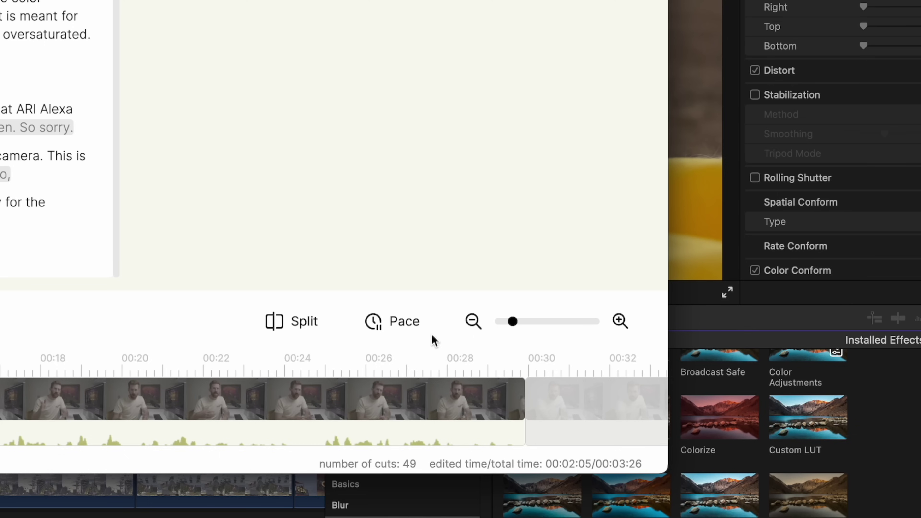
Remove 18 silent pauses with a moderate Pace setting and export as FCP multicam .fcpxml
{"action": "left_click", "coordinate": [385, 325]}
{"action": "left_click_drag", "start_coordinate": [567, 223], "coordinate": [663, 231]}
{"action": "left_click", "coordinate": [600, 265]}
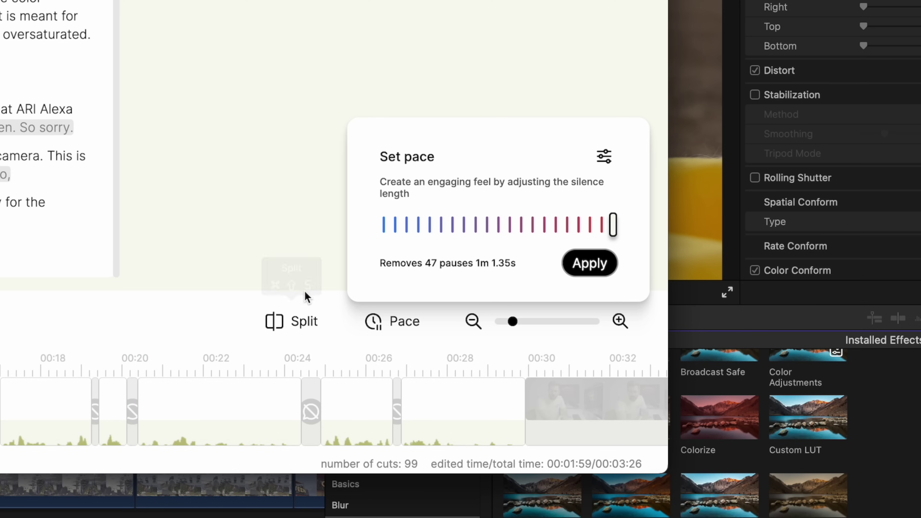
{"action": "left_click_drag", "start_coordinate": [613, 225], "coordinate": [498, 224]}
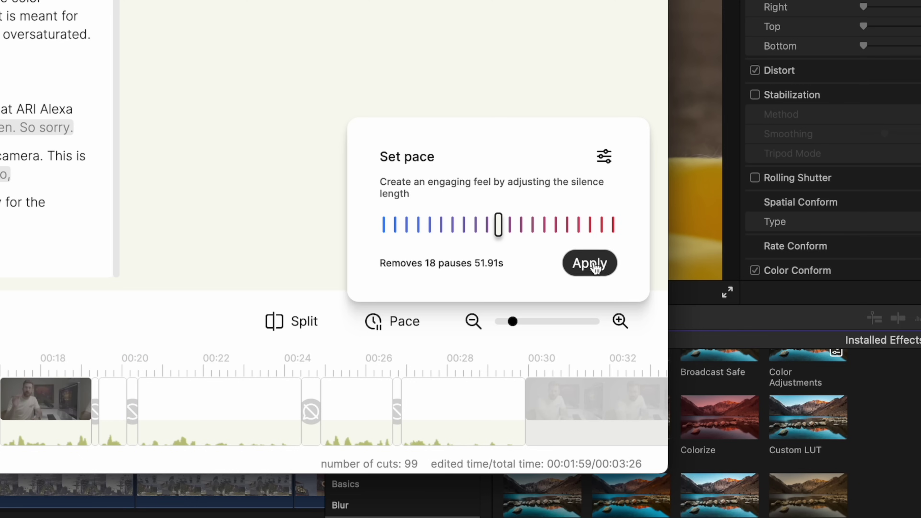
{"action": "left_click", "coordinate": [592, 265]}
{"action": "left_click", "coordinate": [735, 73]}
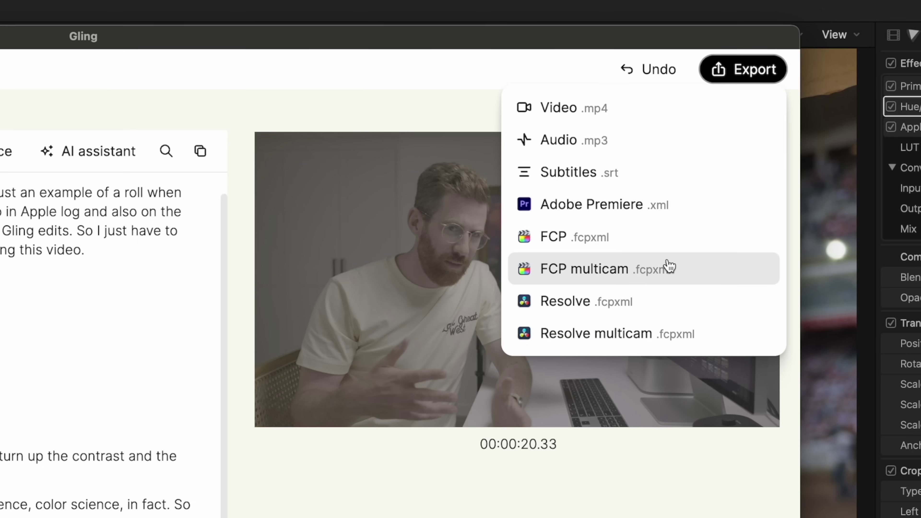
{"action": "left_click", "coordinate": [652, 273]}
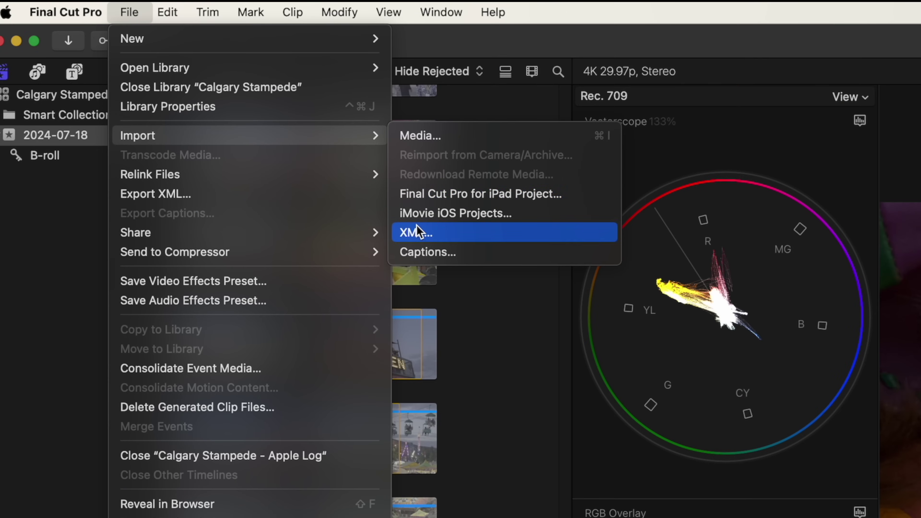
Import the Matching Log Footage XML and make the second camera angle active
{"action": "left_click", "coordinate": [421, 233]}
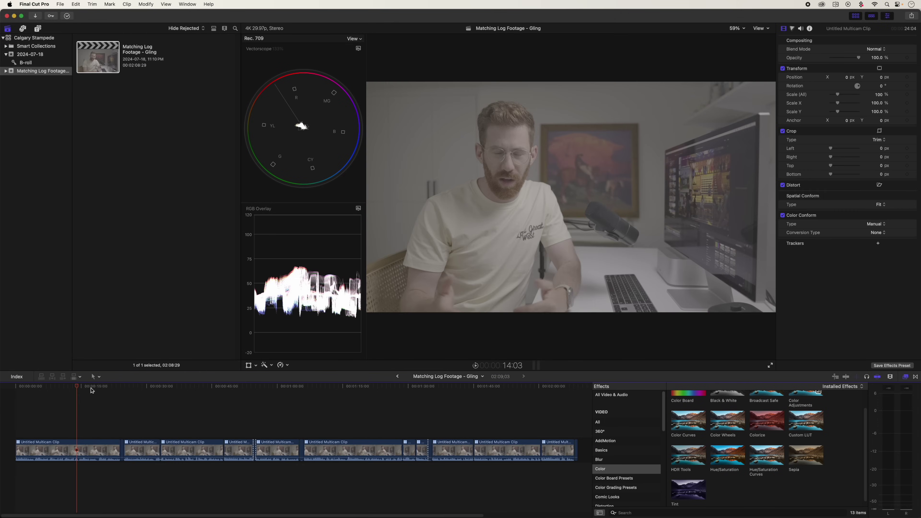
{"action": "left_click_drag", "start_coordinate": [92, 390], "coordinate": [101, 410]}
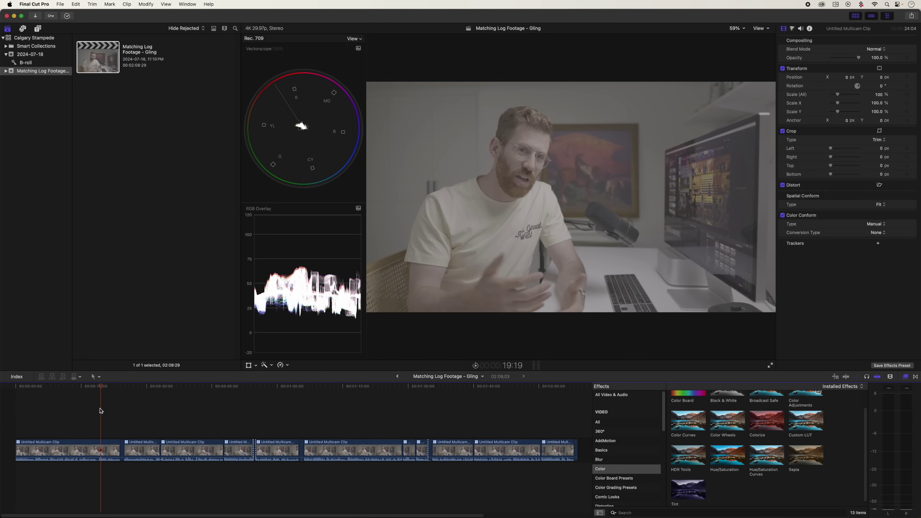
{"action": "double_click", "coordinate": [69, 452]}
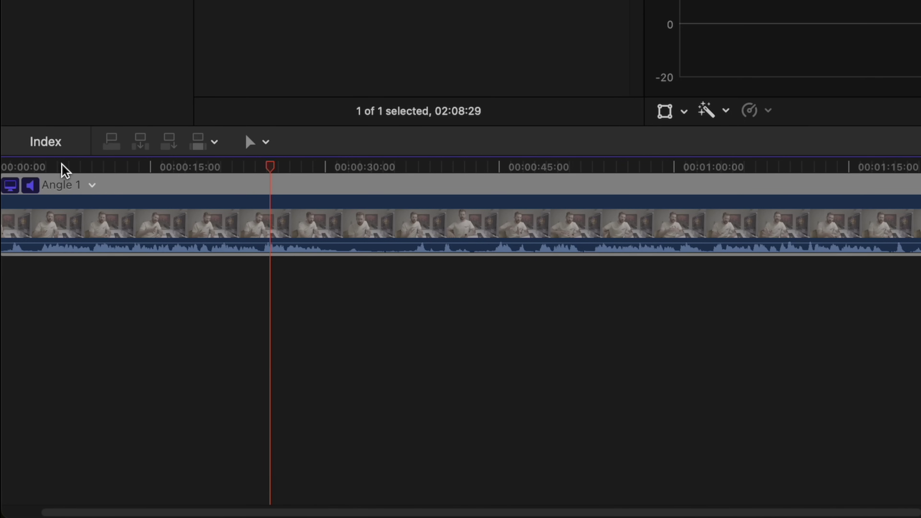
{"action": "left_click", "coordinate": [32, 392]}
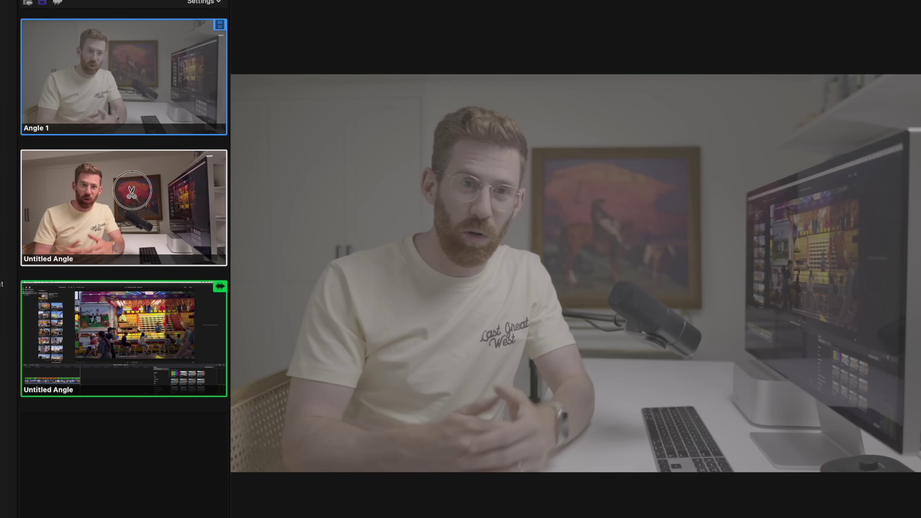
{"action": "left_click", "coordinate": [139, 198]}
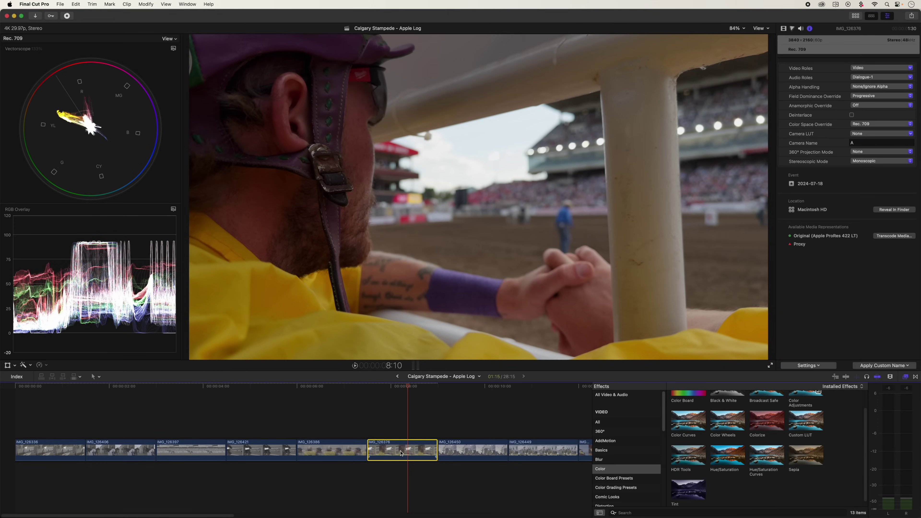
Paste IMG_126376's attributes onto the other 18 clips, excluding Volume and Retiming
{"action": "key", "text": "super+c"}
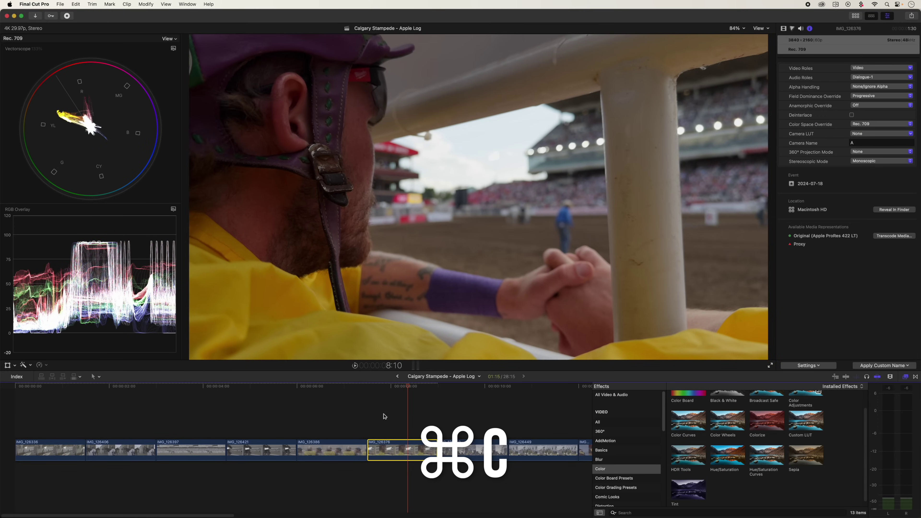
{"action": "key", "text": "super+a"}
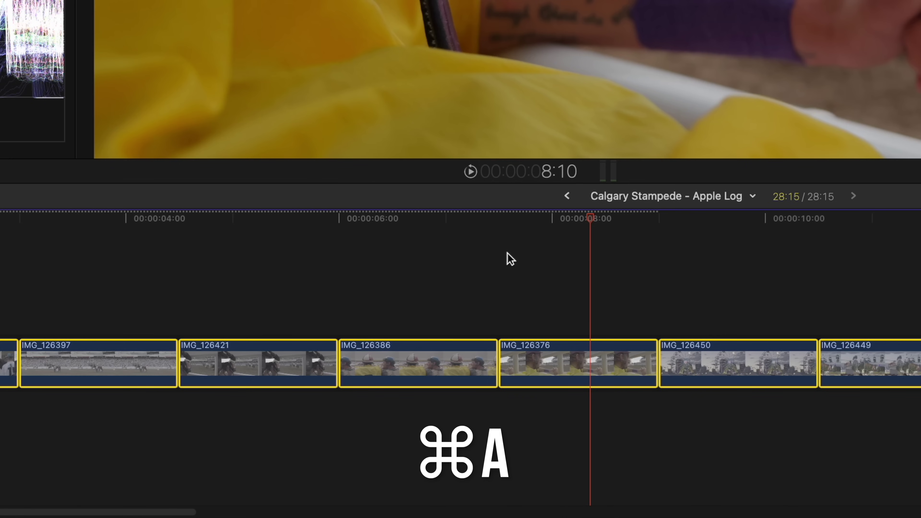
{"action": "left_click", "coordinate": [597, 356], "text": "super"}
{"action": "key", "text": "super+shift+v"}
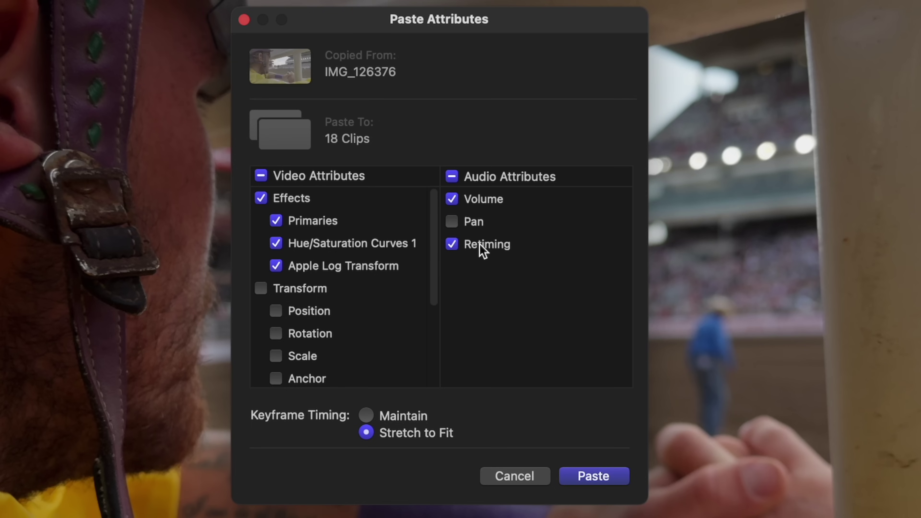
{"action": "left_click", "coordinate": [452, 243]}
{"action": "left_click", "coordinate": [451, 198]}
{"action": "scroll", "coordinate": [351, 271], "scroll_direction": "down", "scroll_amount": 5}
{"action": "scroll", "coordinate": [351, 271], "scroll_direction": "up", "scroll_amount": 5}
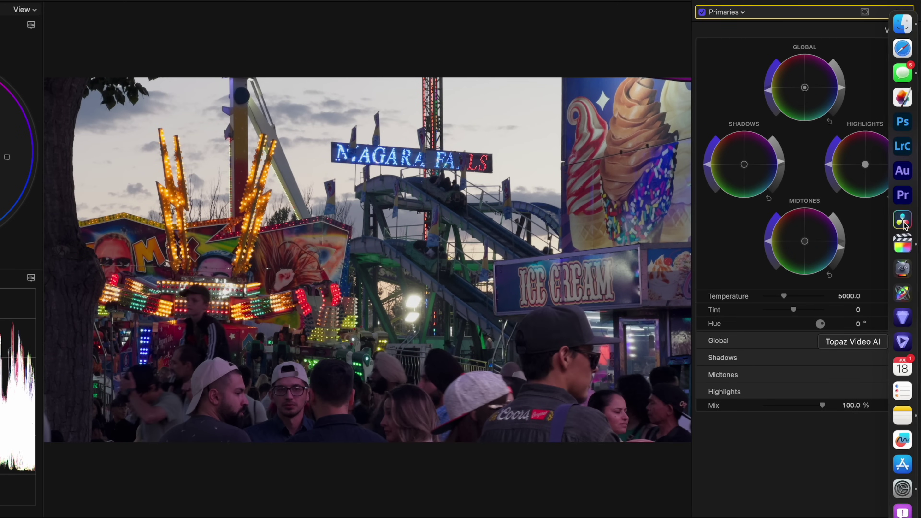
Brighten the midtones and highlights slightly and darken the shadows a touch
{"action": "left_click_drag", "start_coordinate": [843, 252], "coordinate": [870, 226]}
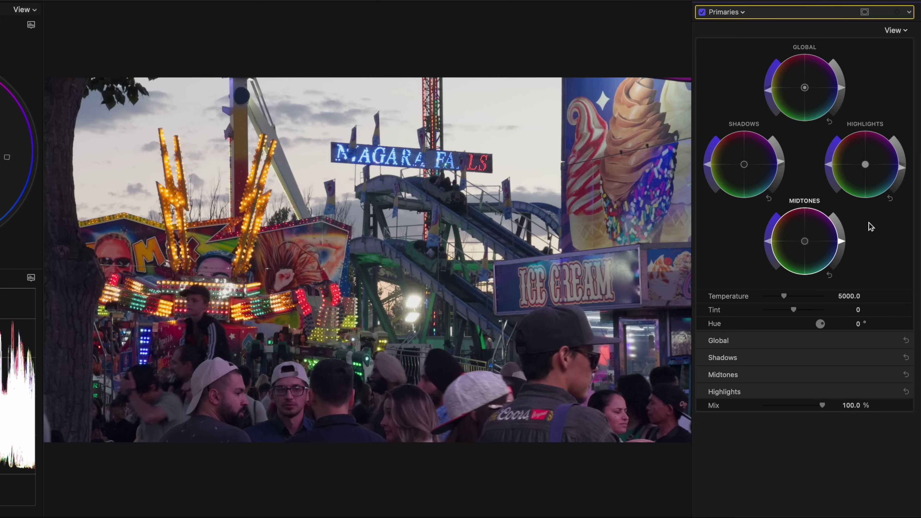
{"action": "left_click_drag", "start_coordinate": [900, 174], "coordinate": [901, 169]}
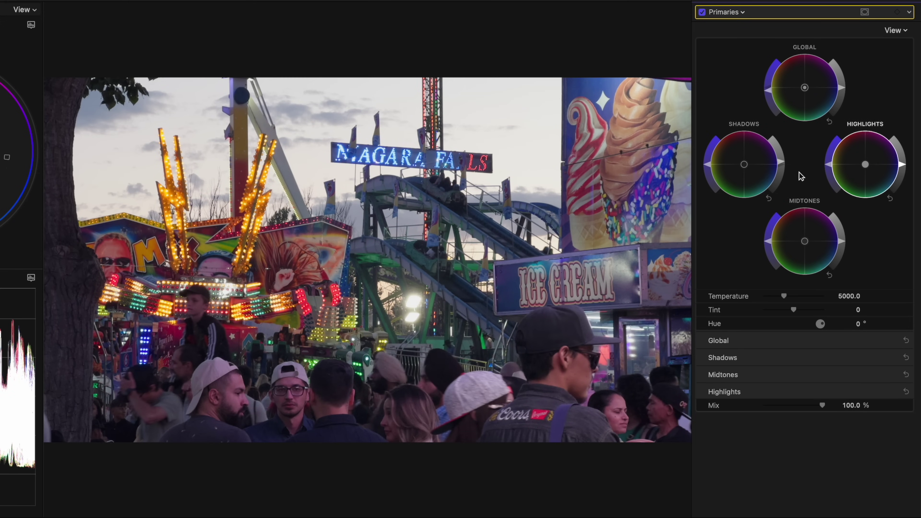
{"action": "left_click_drag", "start_coordinate": [782, 163], "coordinate": [782, 164]}
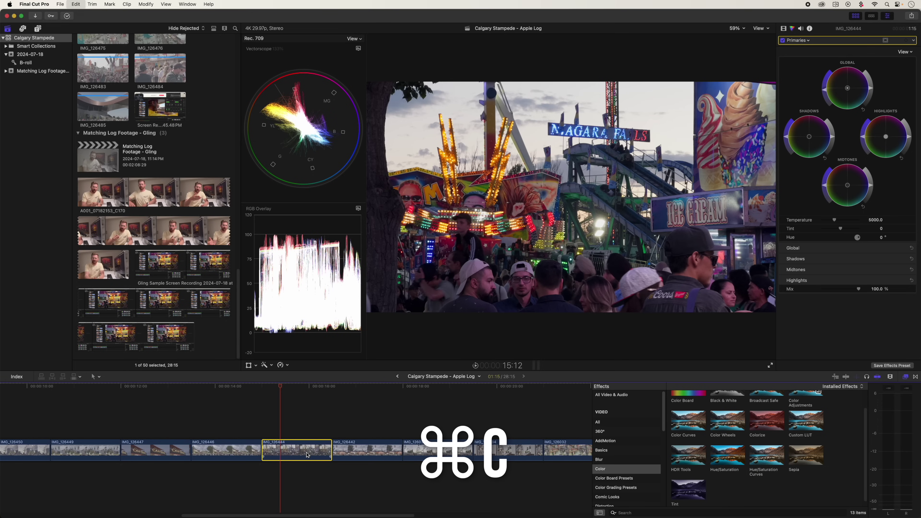
Strip the effects from all 19 clips and paste IMG_126444's grade onto them
{"action": "key", "text": "super+a"}
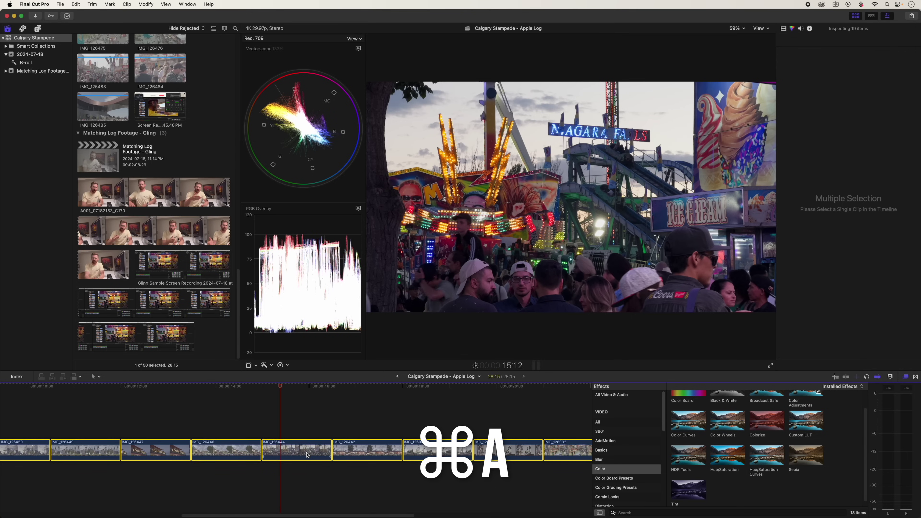
{"action": "key", "text": "super+shift+x"}
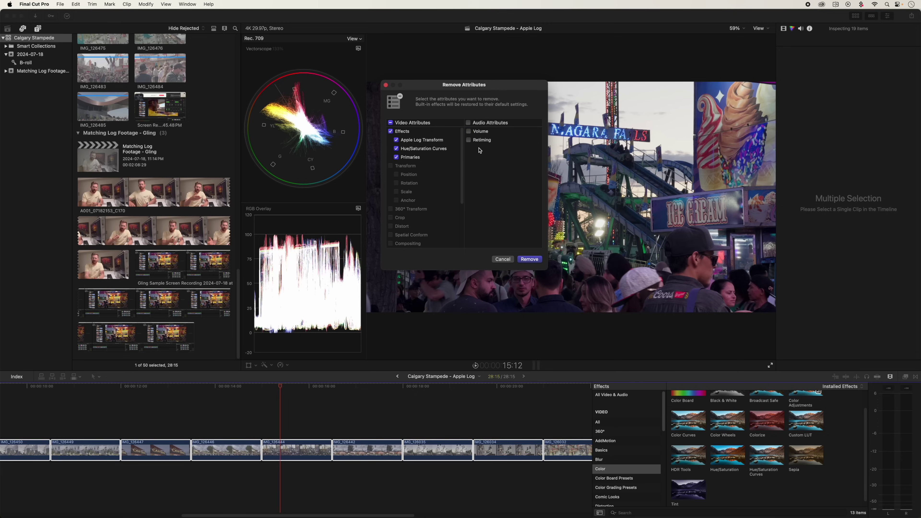
{"action": "left_click", "coordinate": [529, 259]}
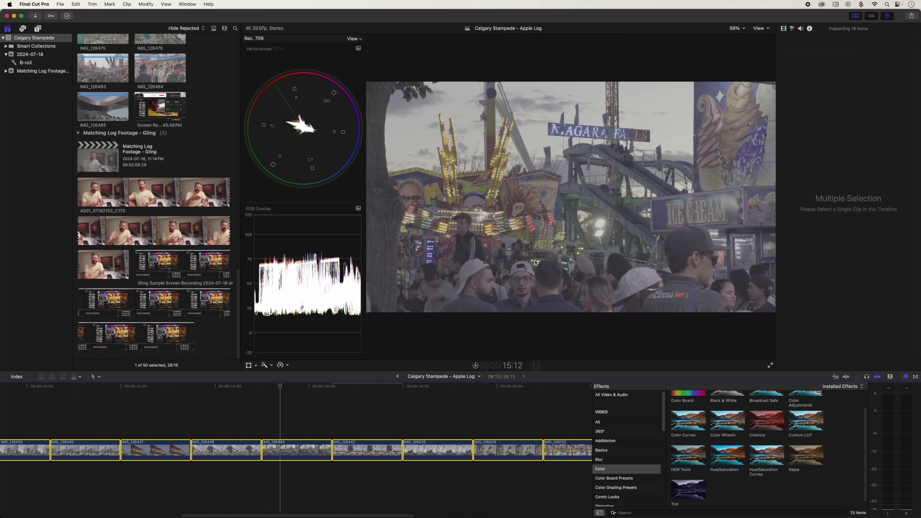
{"action": "key", "text": "super+shift+v"}
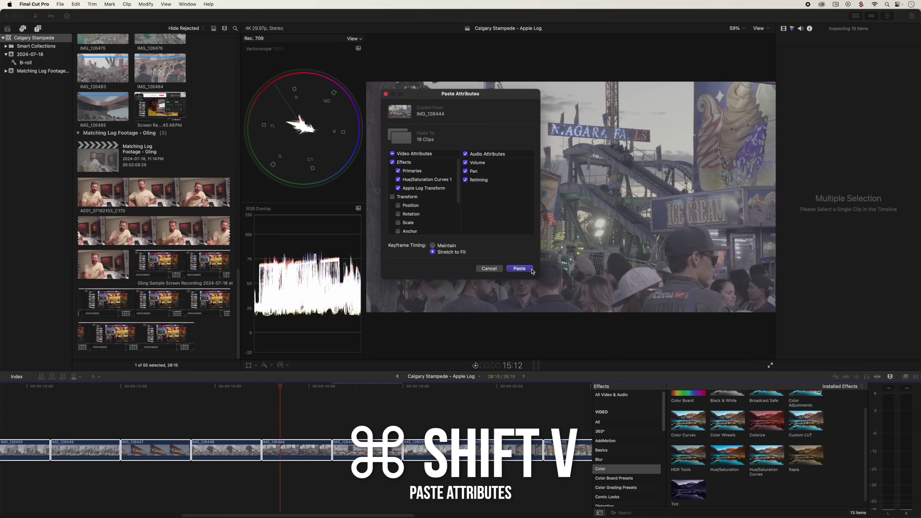
{"action": "left_click", "coordinate": [513, 267]}
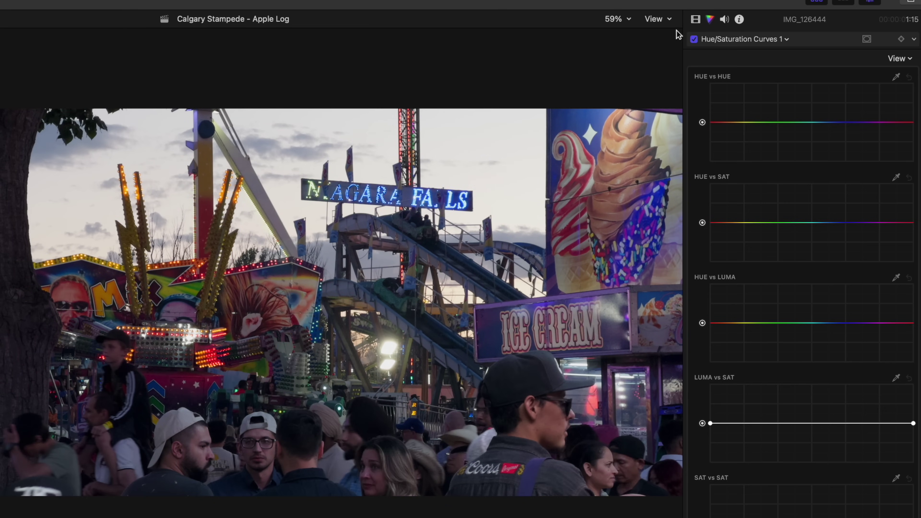
On the first clip, switch to the Primaries colour wheels and shift the midtones toward purple
{"action": "left_click", "coordinate": [724, 38]}
{"action": "left_click", "coordinate": [732, 67]}
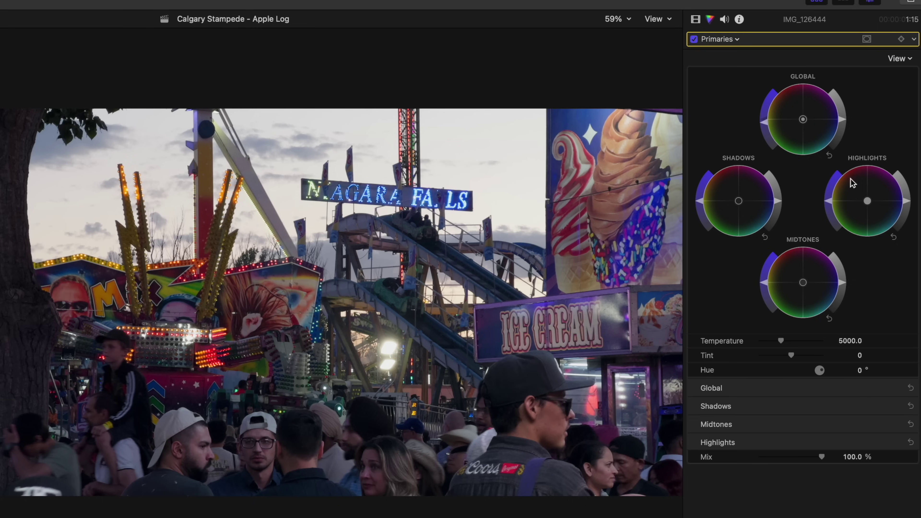
{"action": "left_click_drag", "start_coordinate": [802, 282], "coordinate": [797, 274]}
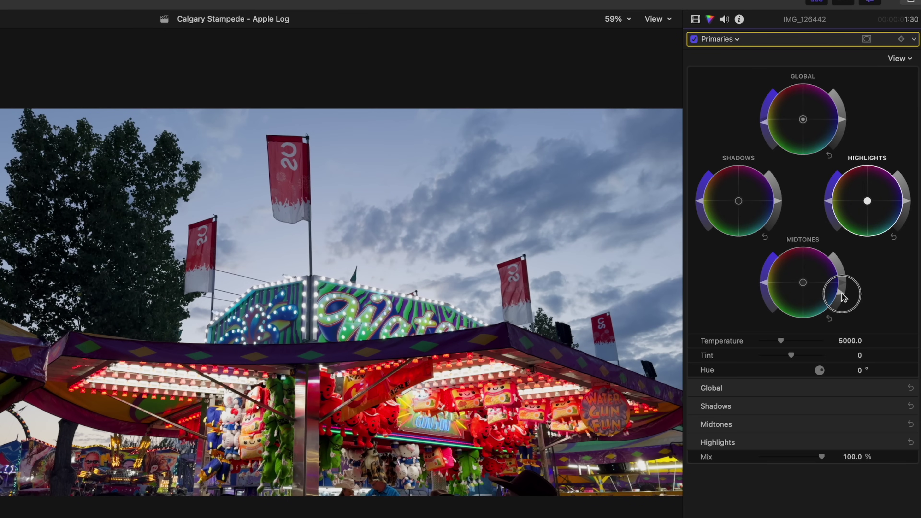
{"action": "left_click_drag", "start_coordinate": [809, 289], "coordinate": [800, 267]}
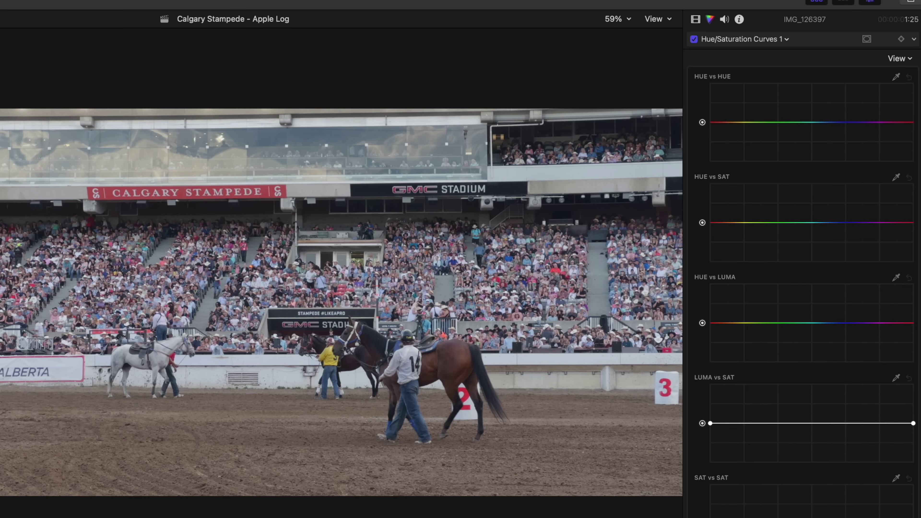
On the next clip, lower the shadows brightness slightly in Primaries and rebalance the midtones colour
{"action": "left_click", "coordinate": [732, 40]}
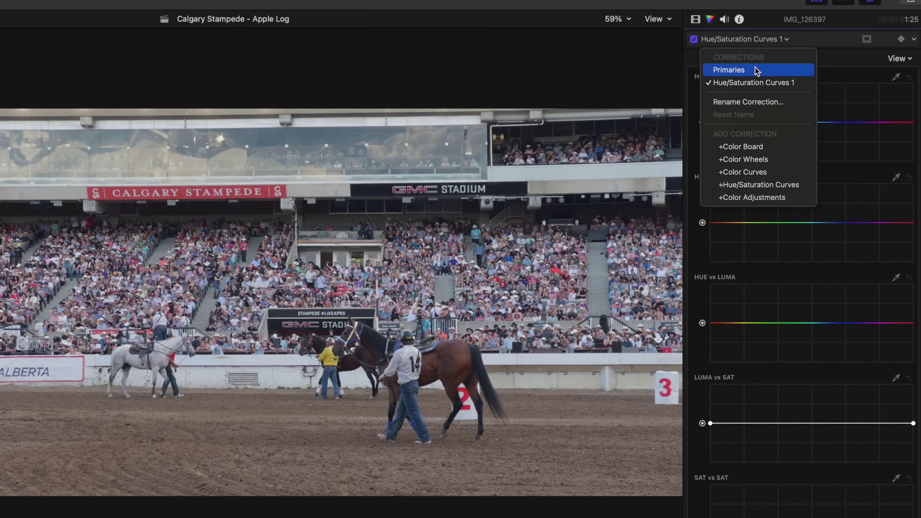
{"action": "left_click", "coordinate": [763, 70]}
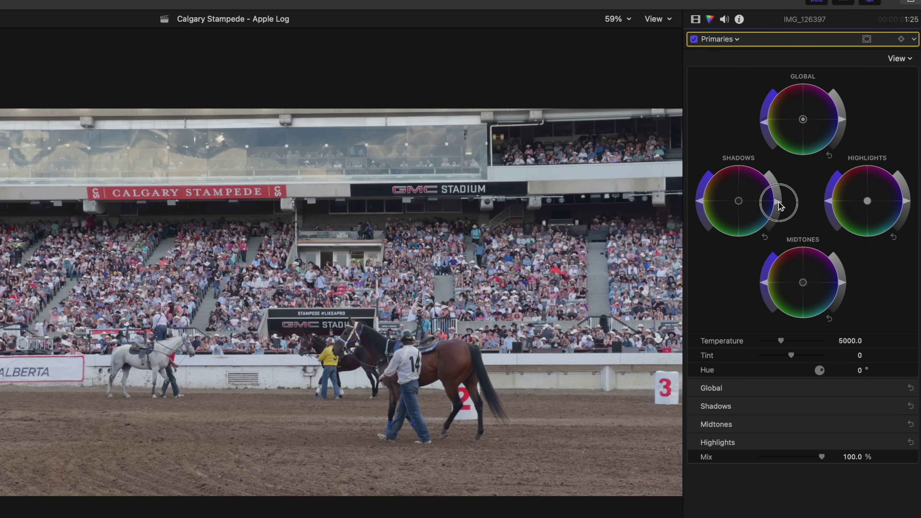
{"action": "left_click_drag", "start_coordinate": [778, 202], "coordinate": [779, 205]}
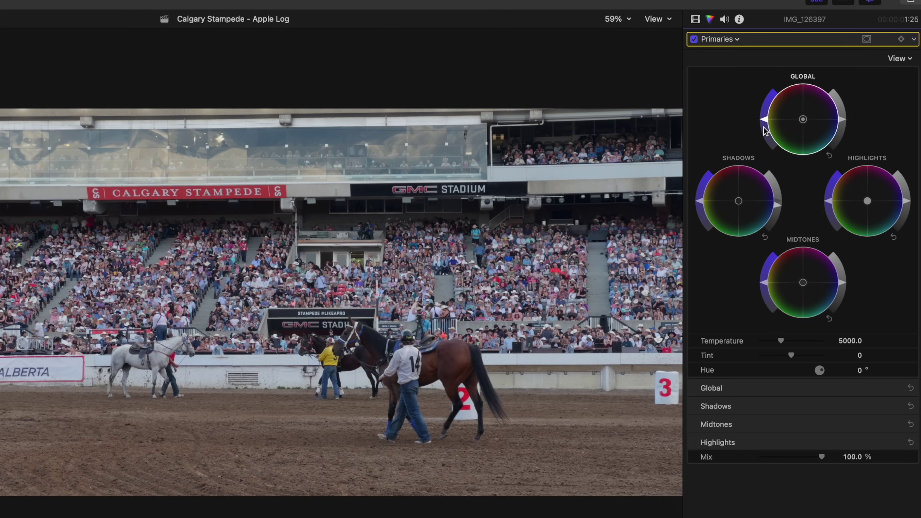
{"action": "left_click_drag", "start_coordinate": [803, 286], "coordinate": [794, 277]}
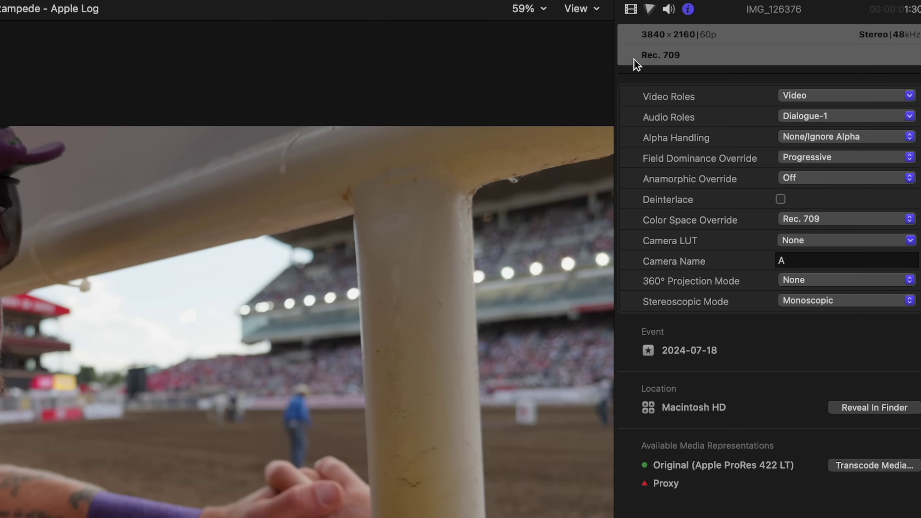
Apply the Stalman - Tivoli Film - Rec709 custom LUT to clip IMG_126376
{"action": "left_click", "coordinate": [631, 9]}
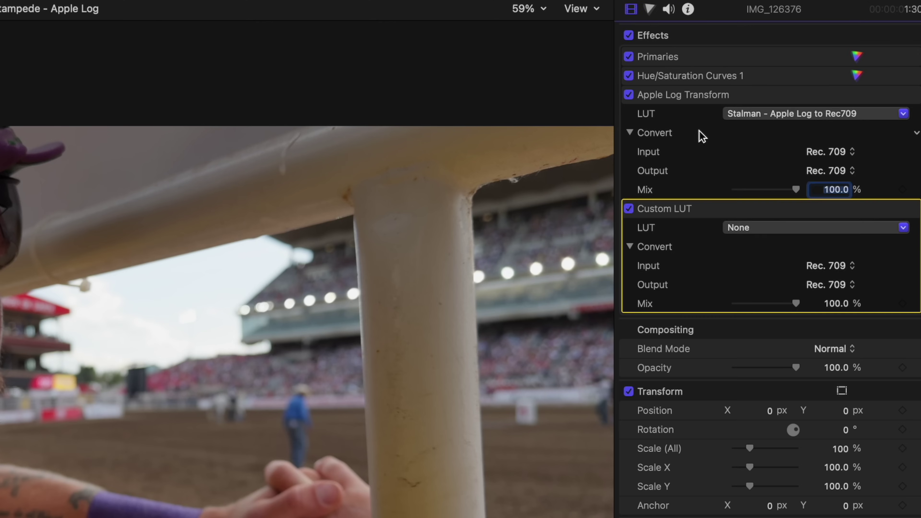
{"action": "left_click", "coordinate": [773, 228]}
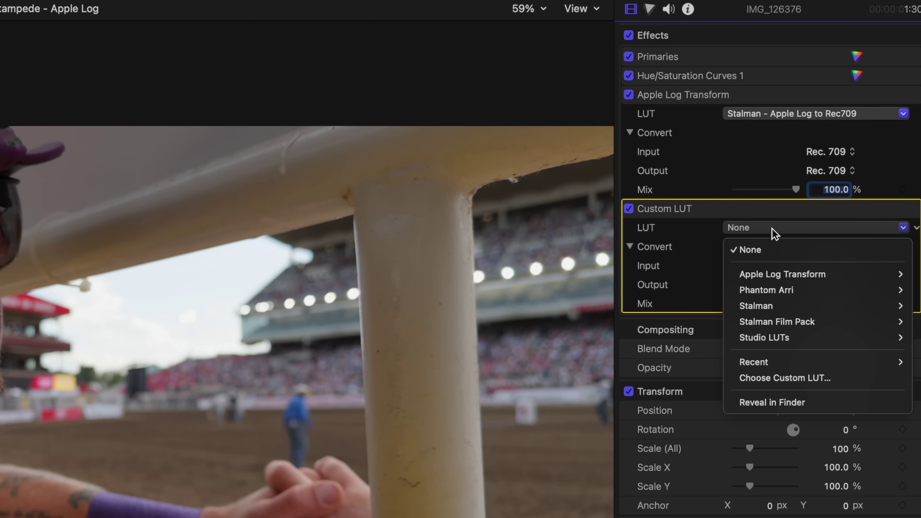
{"action": "mouse_move", "coordinate": [812, 329]}
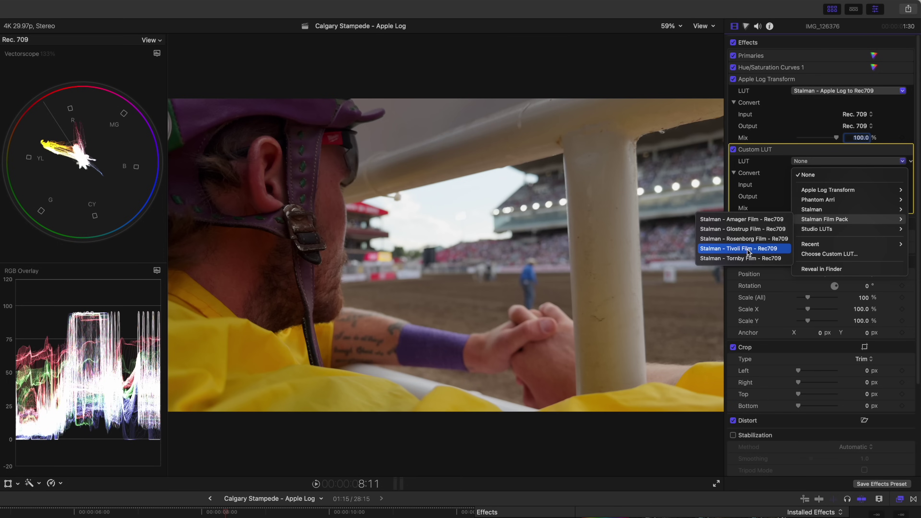
{"action": "left_click", "coordinate": [748, 249]}
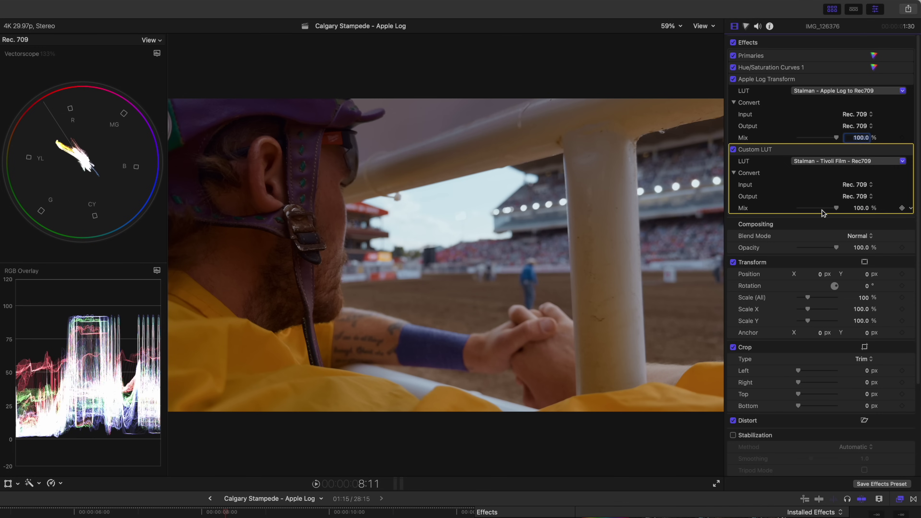
Reduce the LUT mix to about 42%, compare with and without it, then remove the Custom LUT
{"action": "left_click_drag", "start_coordinate": [832, 210], "coordinate": [812, 212]}
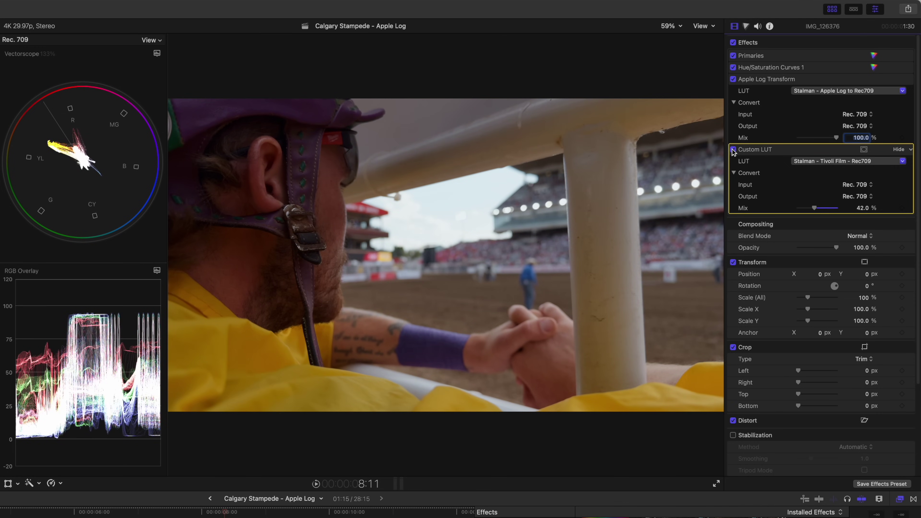
{"action": "left_click", "coordinate": [733, 149]}
{"action": "left_click", "coordinate": [733, 150]}
{"action": "left_click", "coordinate": [733, 150]}
{"action": "left_click", "coordinate": [733, 150]}
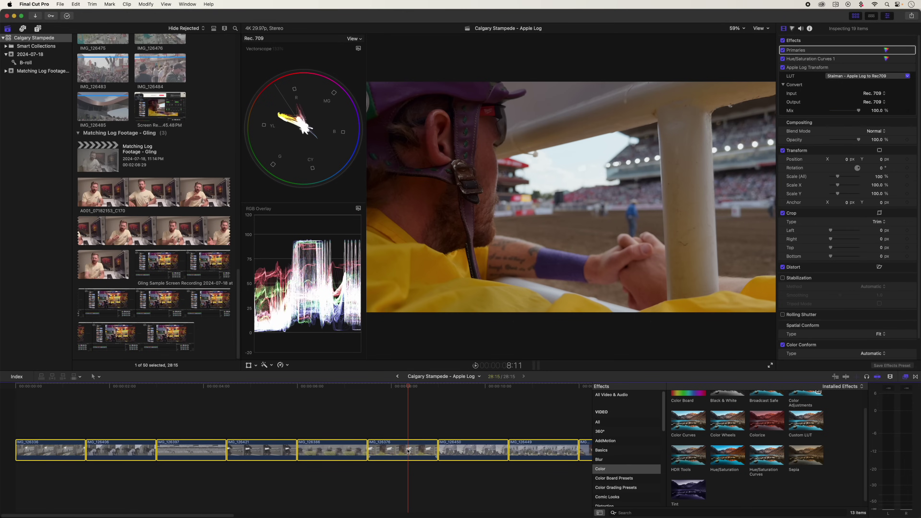
{"action": "key", "text": "shift+super+x"}
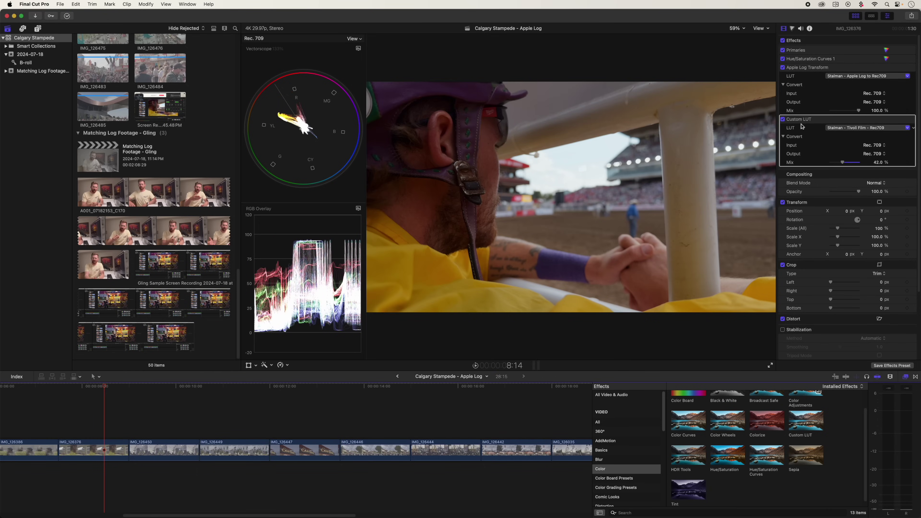
{"action": "key", "text": "Delete"}
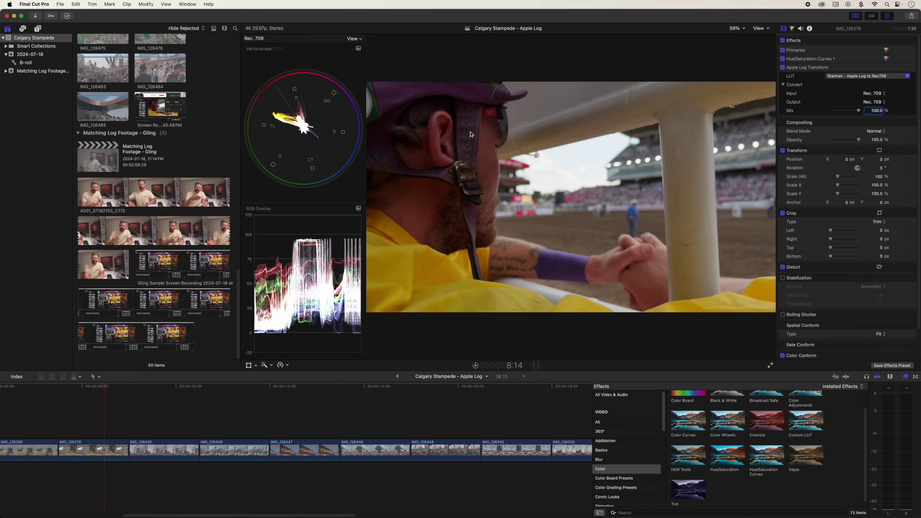
Place an Adjustment Layer above the clips and stretch it across the whole 28:15 timeline
{"action": "left_click", "coordinate": [38, 27]}
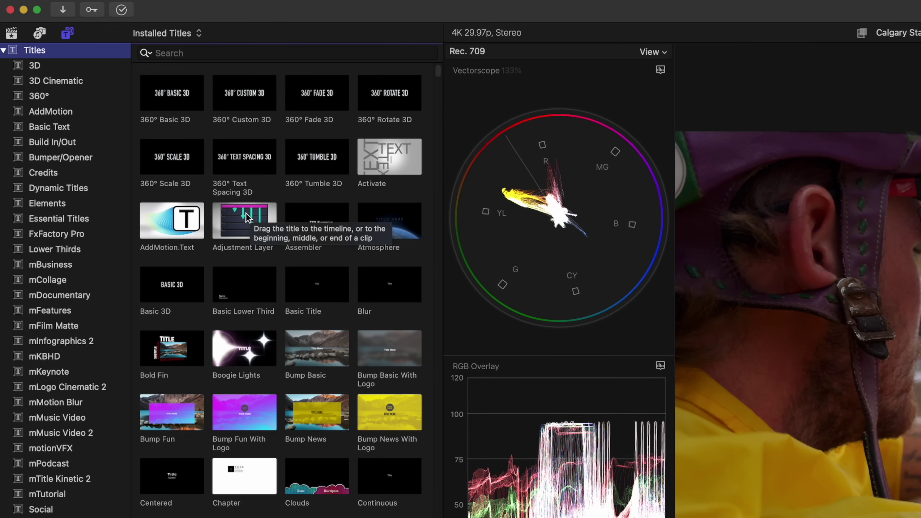
{"action": "left_click_drag", "start_coordinate": [247, 218], "coordinate": [93, 342]}
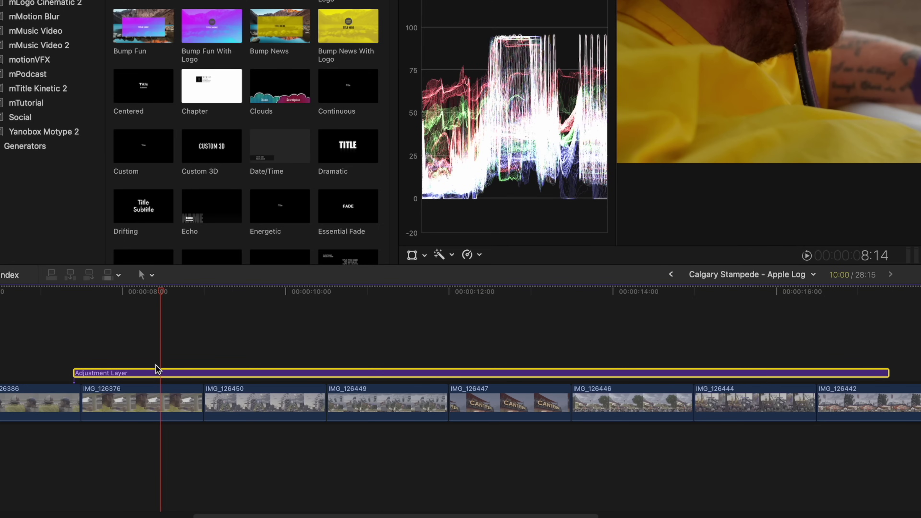
{"action": "left_click_drag", "start_coordinate": [188, 374], "coordinate": [180, 372]}
{"action": "left_click_drag", "start_coordinate": [66, 373], "coordinate": [7, 366]}
{"action": "key", "text": "super+minus"}
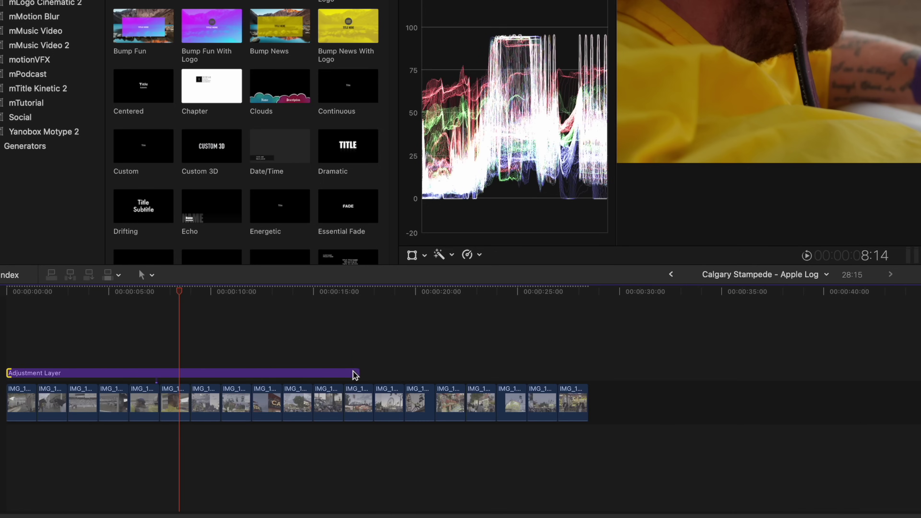
{"action": "left_click_drag", "start_coordinate": [358, 373], "coordinate": [584, 363]}
Apply the Custom LUT effect to the adjustment layer and play back the Ferris wheel shot
{"action": "left_click", "coordinate": [447, 376]}
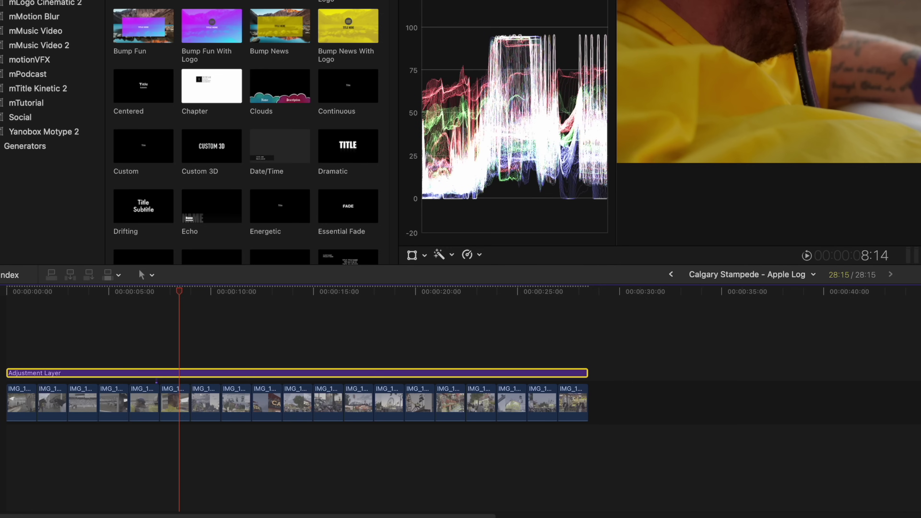
{"action": "left_click_drag", "start_coordinate": [918, 283], "coordinate": [440, 376]}
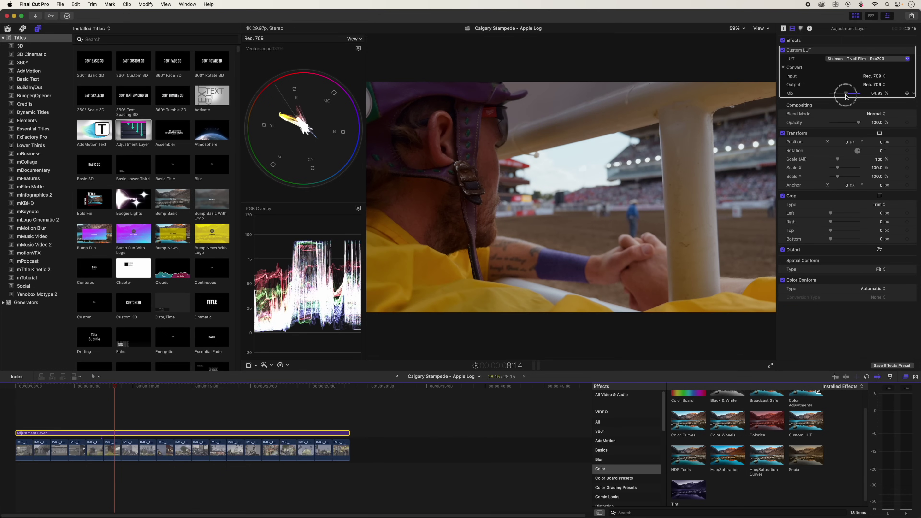
{"action": "left_click_drag", "start_coordinate": [119, 389], "coordinate": [226, 387]}
{"action": "key", "text": "space"}
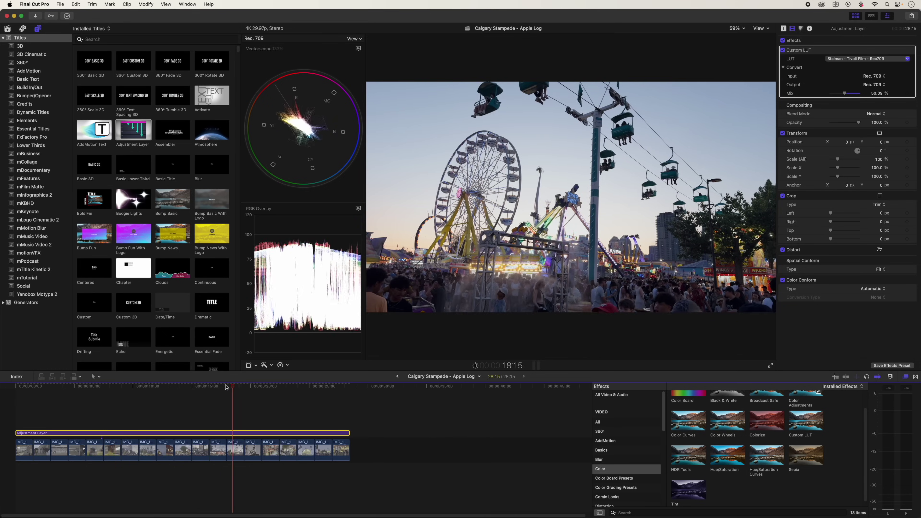